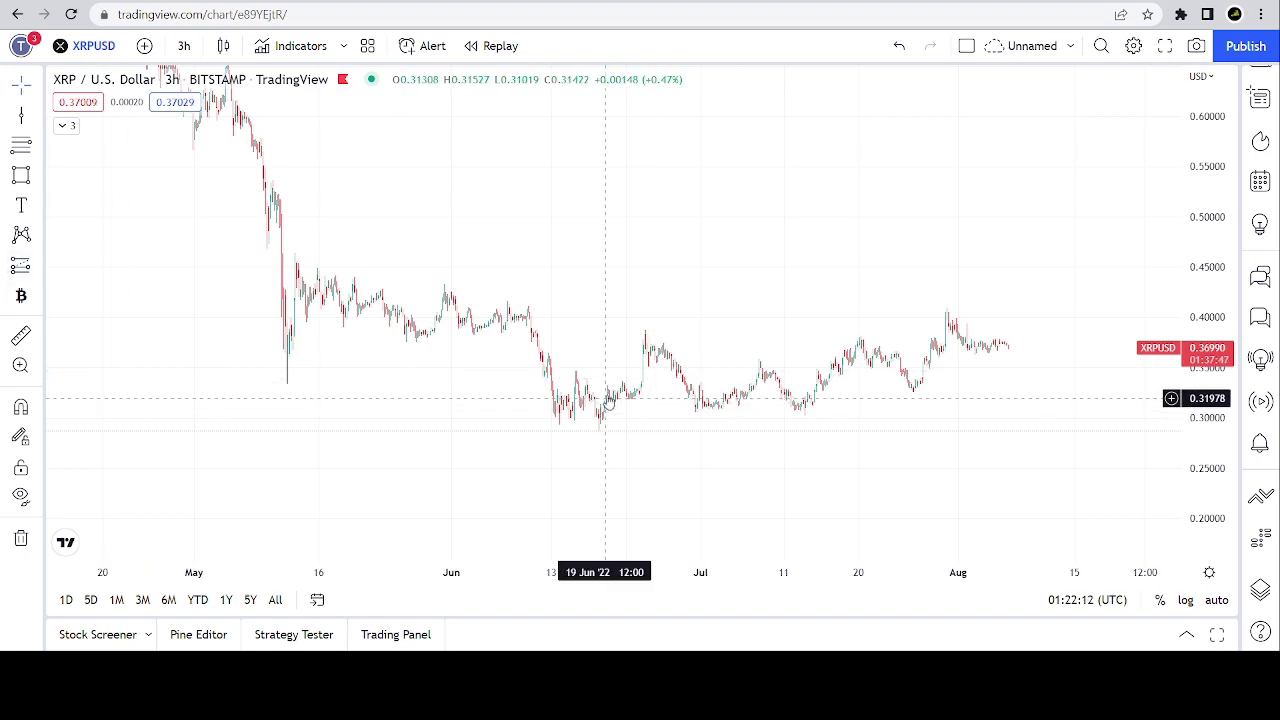
- Unhide the f 2013 bars pattern under F Pattern and bring its September projection into view
click(1260, 590)
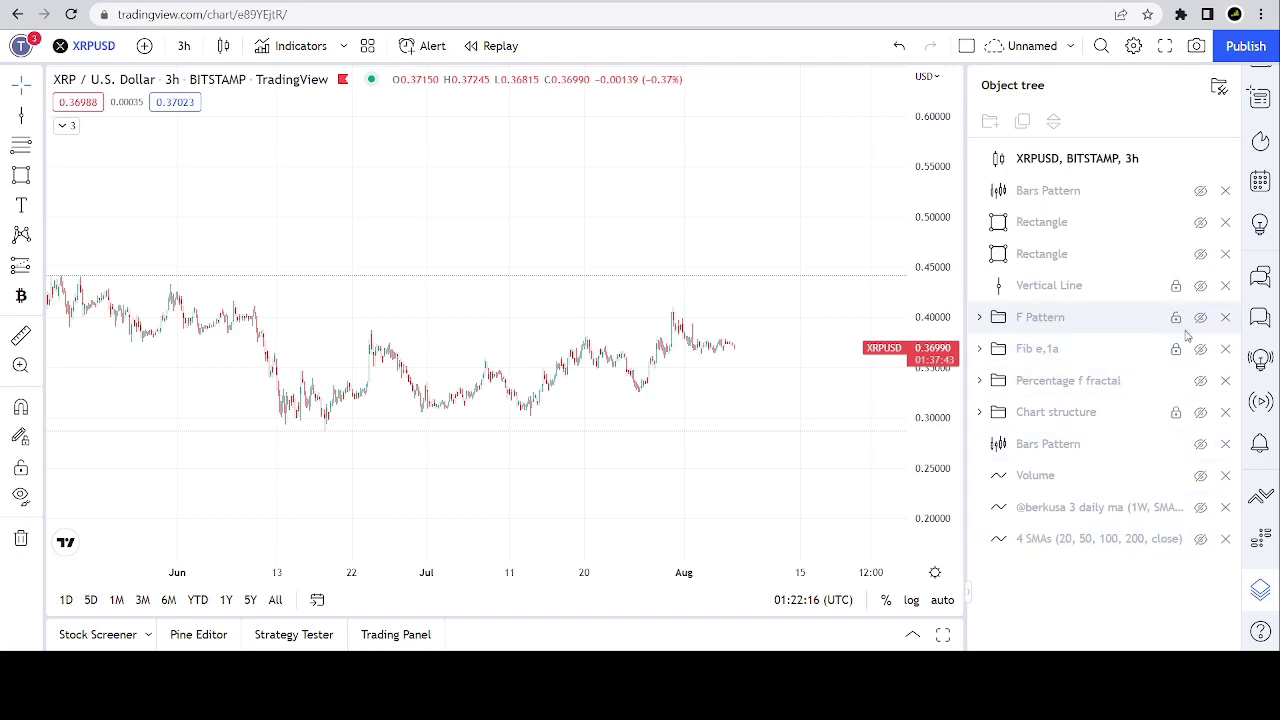
click(980, 317)
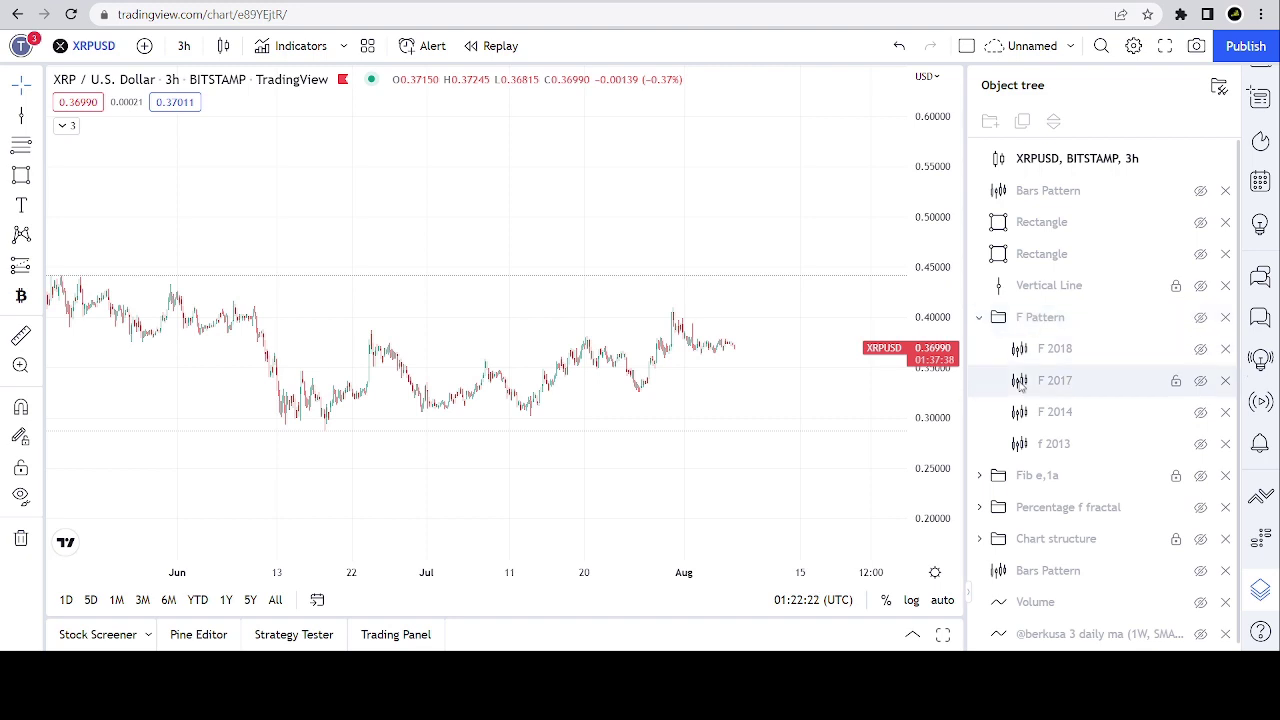
click(1038, 446)
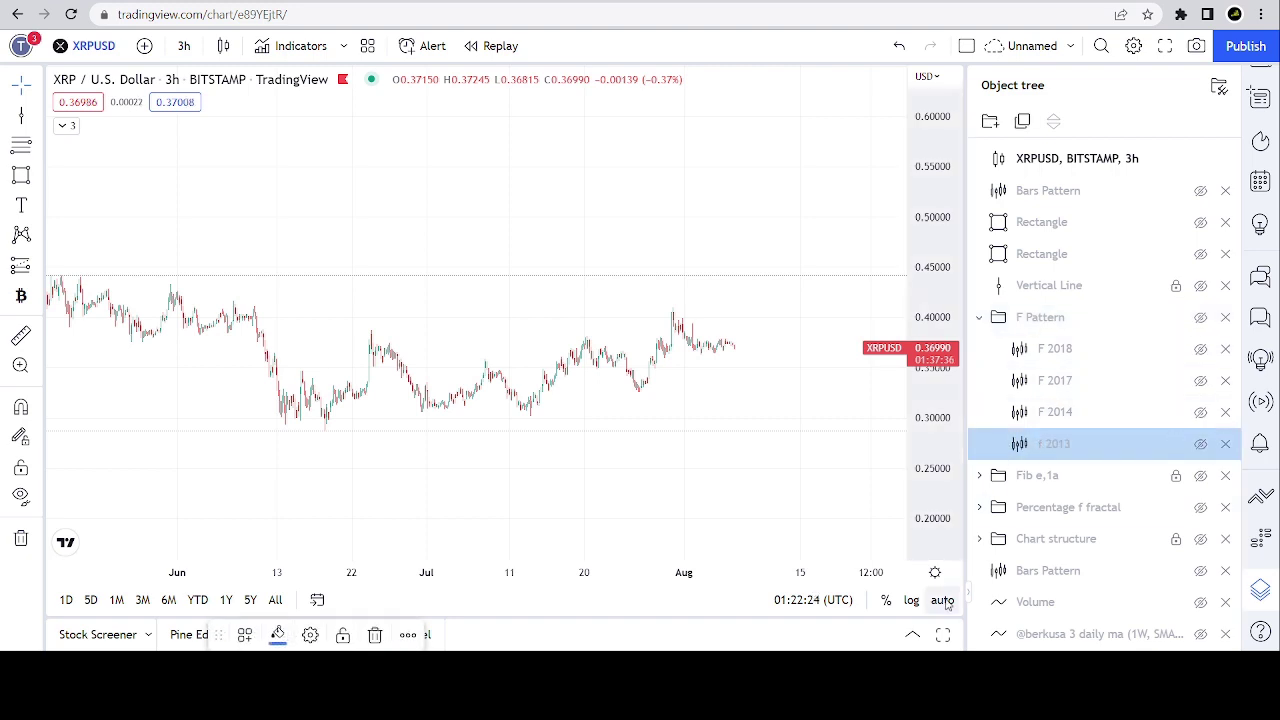
click(1201, 444)
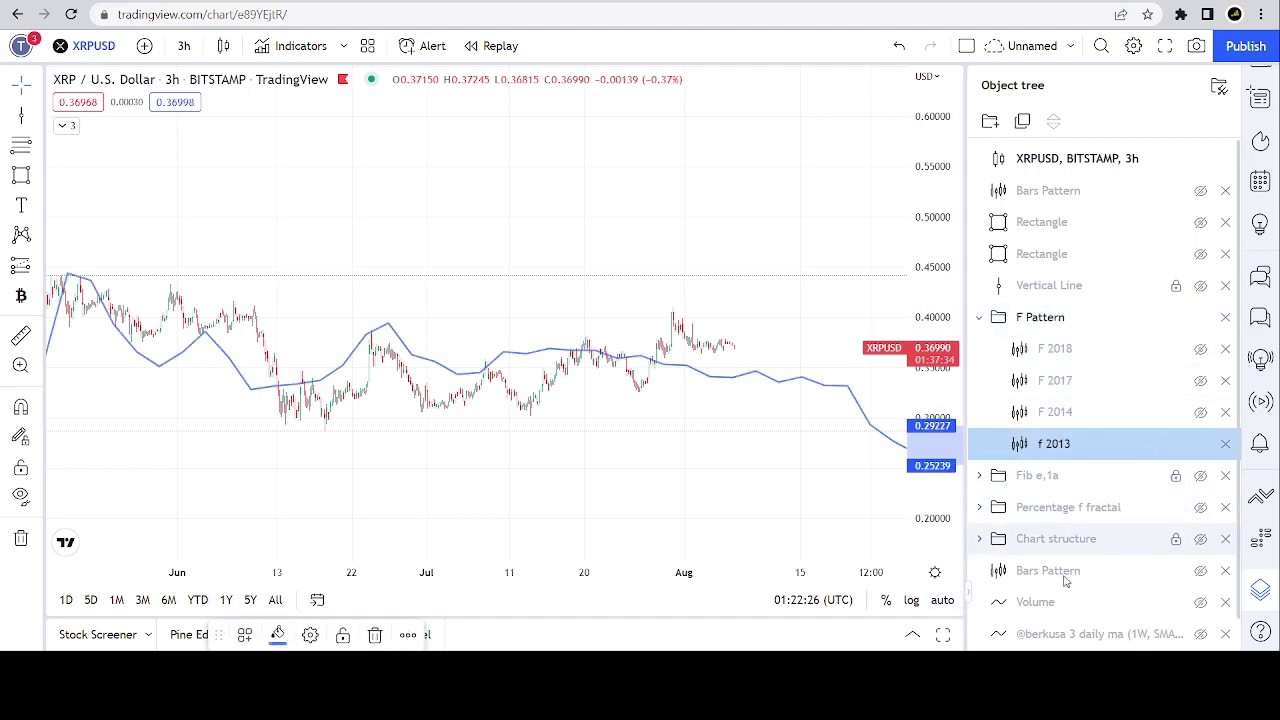
click(968, 593)
scroll(829, 491, down, 3)
drag(829, 491, 543, 437)
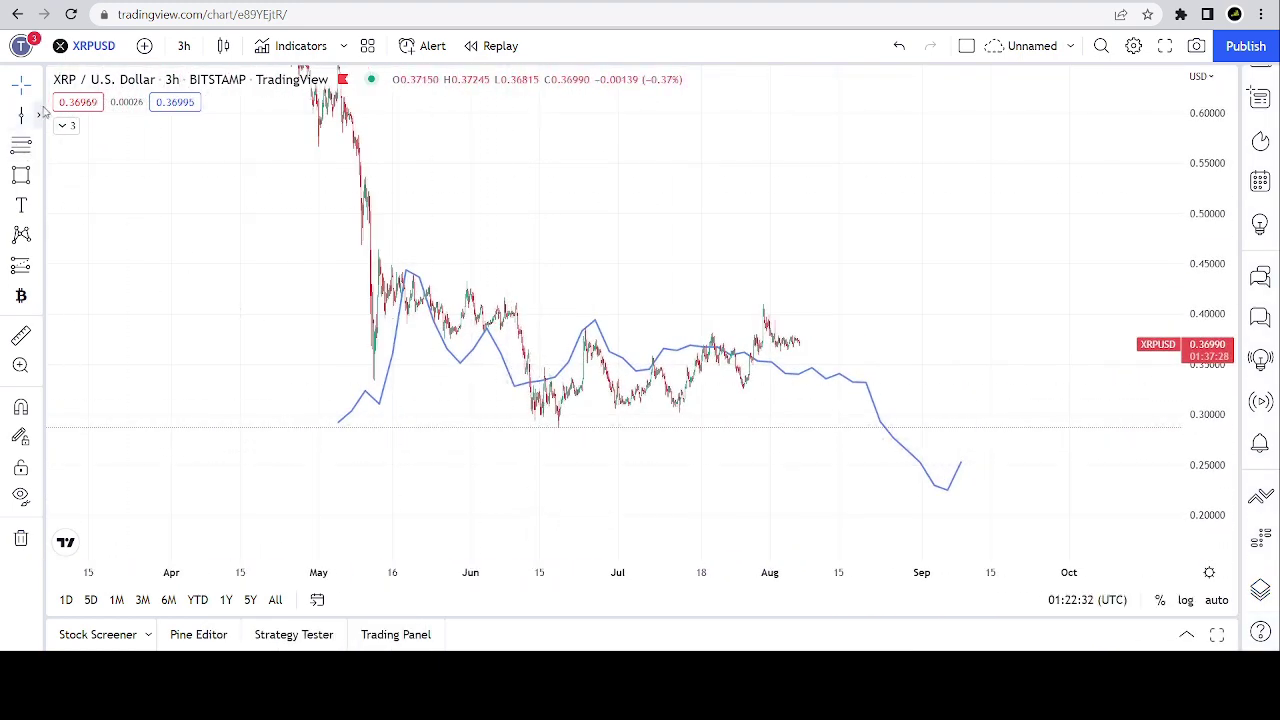
- Draw an arrow from the 19 Apr level near 0.478 down to about 0.416
click(40, 120)
click(91, 149)
mouse_move(262, 236)
mouse_down()
mouse_move(342, 322)
mouse_move(417, 267)
mouse_move(460, 349)
mouse_move(494, 377)
mouse_move(379, 311)
mouse_move(378, 335)
mouse_move(608, 190)
mouse_move(670, 253)
mouse_move(419, 228)
mouse_move(483, 194)
mouse_move(886, 303)
mouse_move(893, 357)
mouse_move(889, 374)
mouse_move(880, 346)
mouse_move(723, 266)
mouse_move(553, 288)
mouse_move(568, 340)
mouse_move(540, 322)
mouse_move(527, 337)
mouse_move(703, 355)
mouse_move(580, 343)
mouse_move(457, 294)
mouse_move(694, 317)
mouse_move(800, 365)
mouse_move(505, 318)
mouse_move(580, 350)
mouse_move(469, 298)
mouse_move(333, 282)
mouse_move(373, 298)
mouse_up()
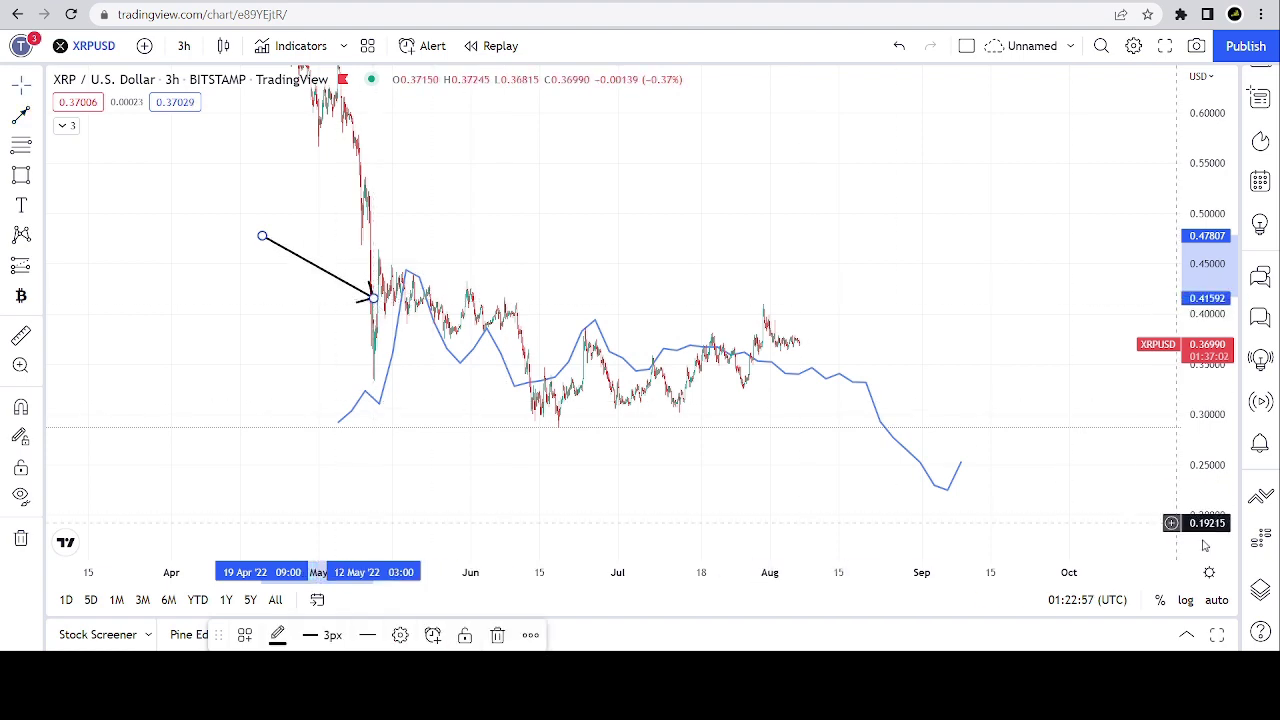
- Hide the F Pattern overlay so a different light-blue bars-pattern line shows over the candles
click(1260, 589)
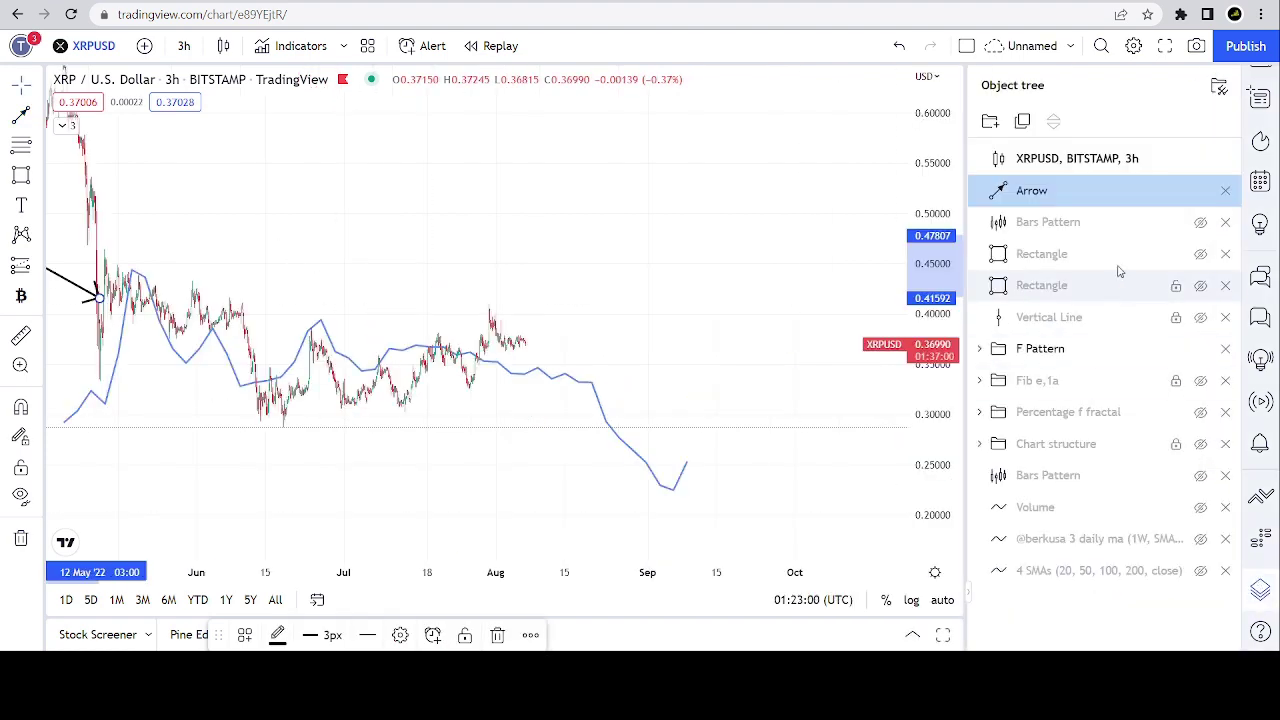
click(1200, 348)
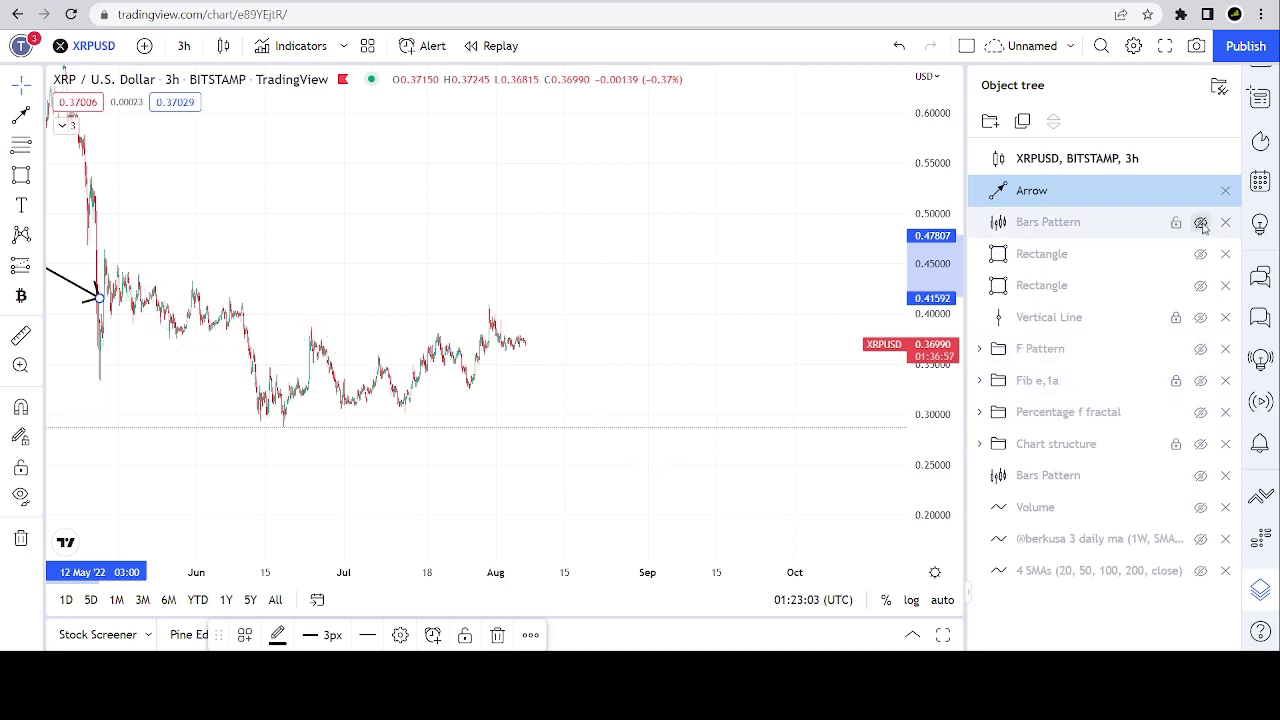
drag(696, 283, 872, 280)
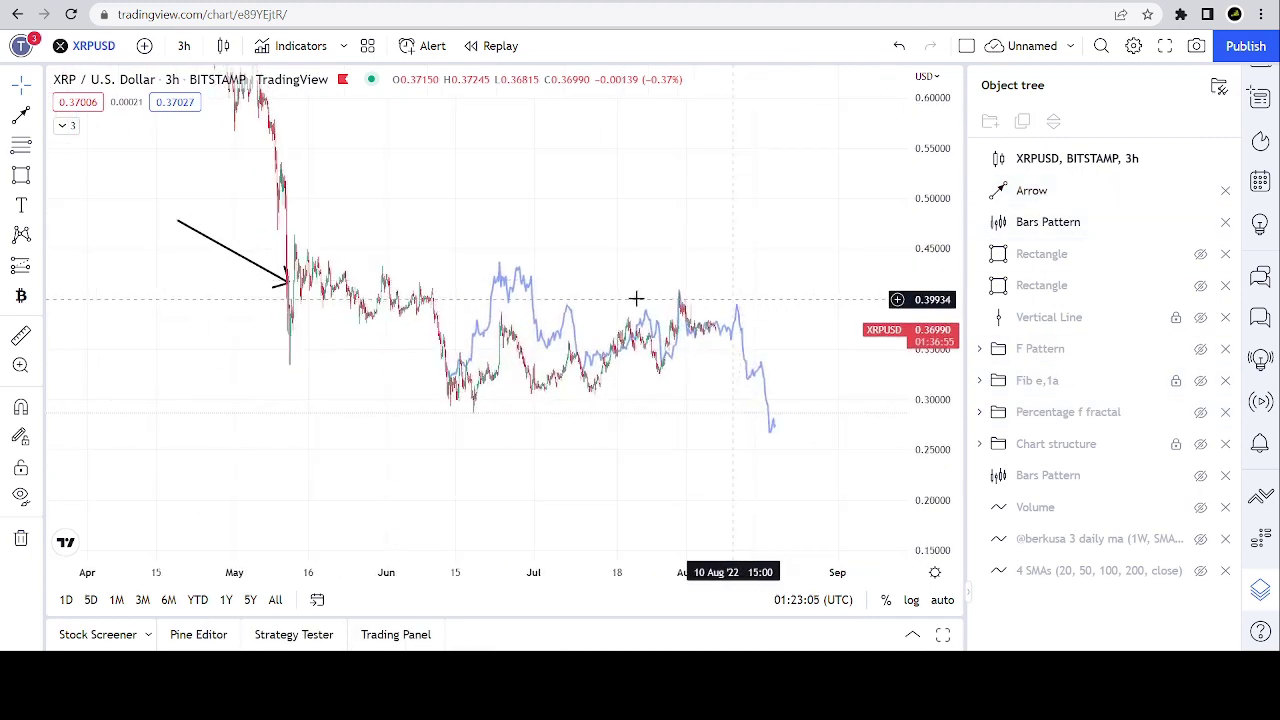
- Shorten the arrow to a small down-right pointer near late April
click(292, 287)
mouse_move(292, 287)
mouse_down()
mouse_move(438, 311)
mouse_move(190, 218)
mouse_move(215, 268)
mouse_up()
click(358, 277)
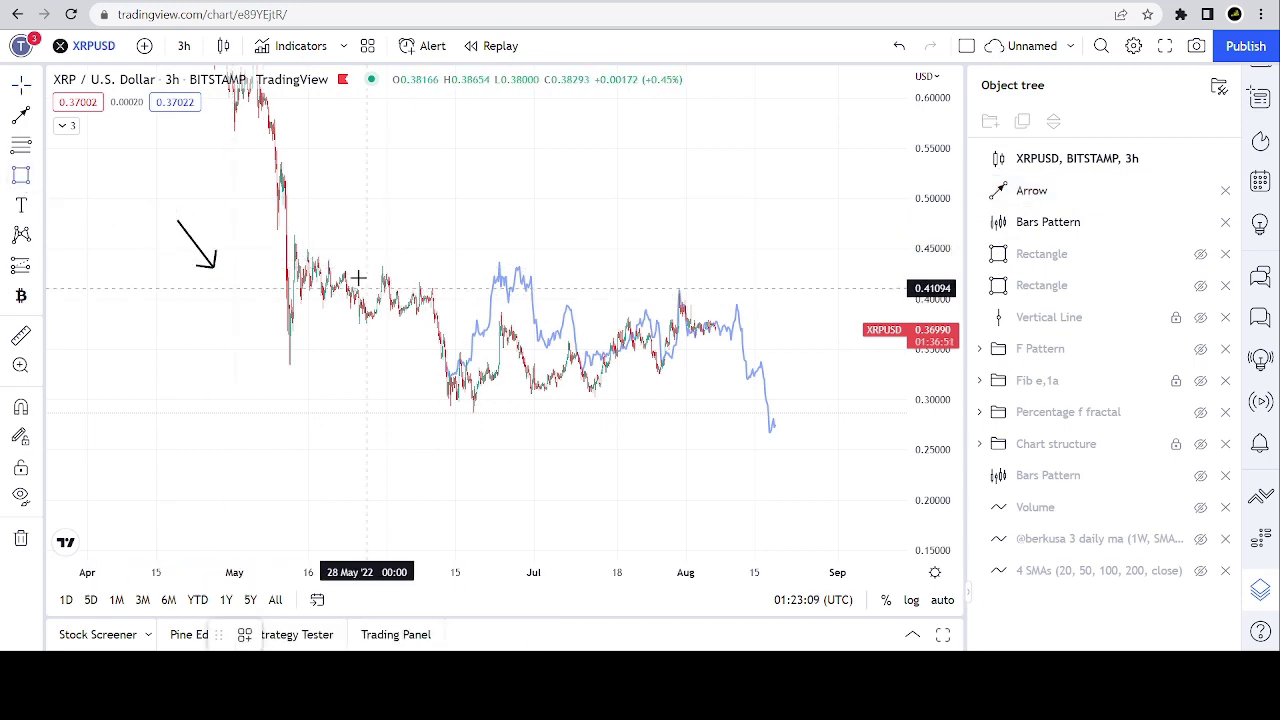
click(263, 214)
- Box the early-May to mid-June prices and extend the arrow's tip to about 28 Jul
click(458, 412)
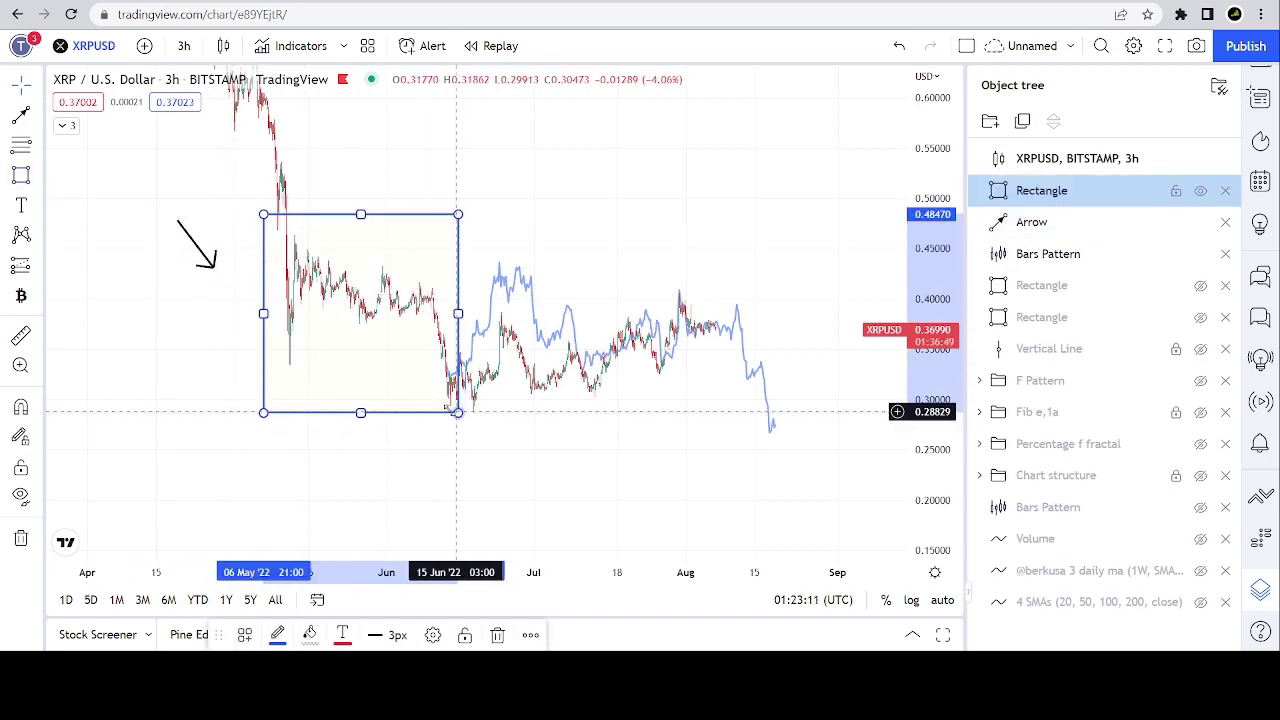
click(212, 263)
drag(215, 268, 639, 294)
mouse_move(563, 308)
mouse_down()
mouse_move(450, 410)
mouse_move(510, 257)
mouse_move(555, 396)
mouse_move(568, 313)
mouse_move(596, 403)
mouse_move(619, 343)
mouse_move(668, 368)
mouse_move(664, 297)
mouse_move(680, 326)
mouse_move(678, 312)
mouse_move(710, 337)
mouse_move(678, 305)
mouse_move(665, 313)
mouse_up()
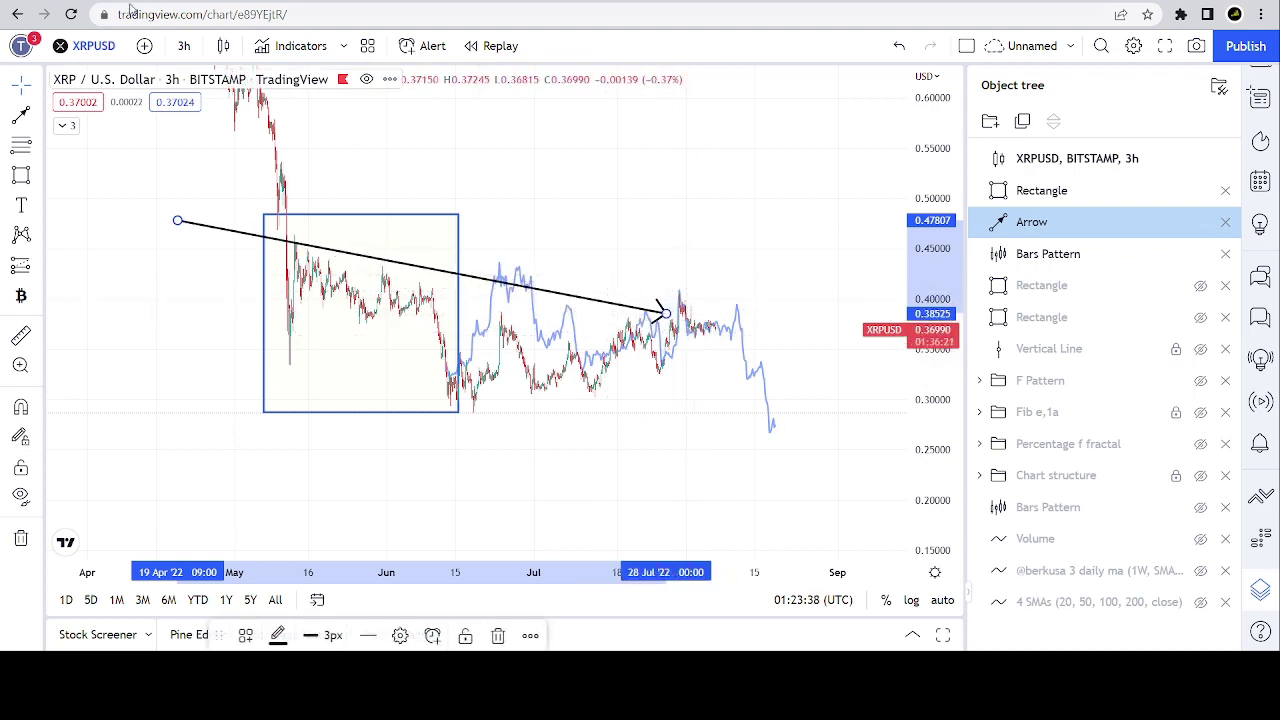
- Switch the chart interval from 3h to 1 hour
click(190, 50)
click(240, 437)
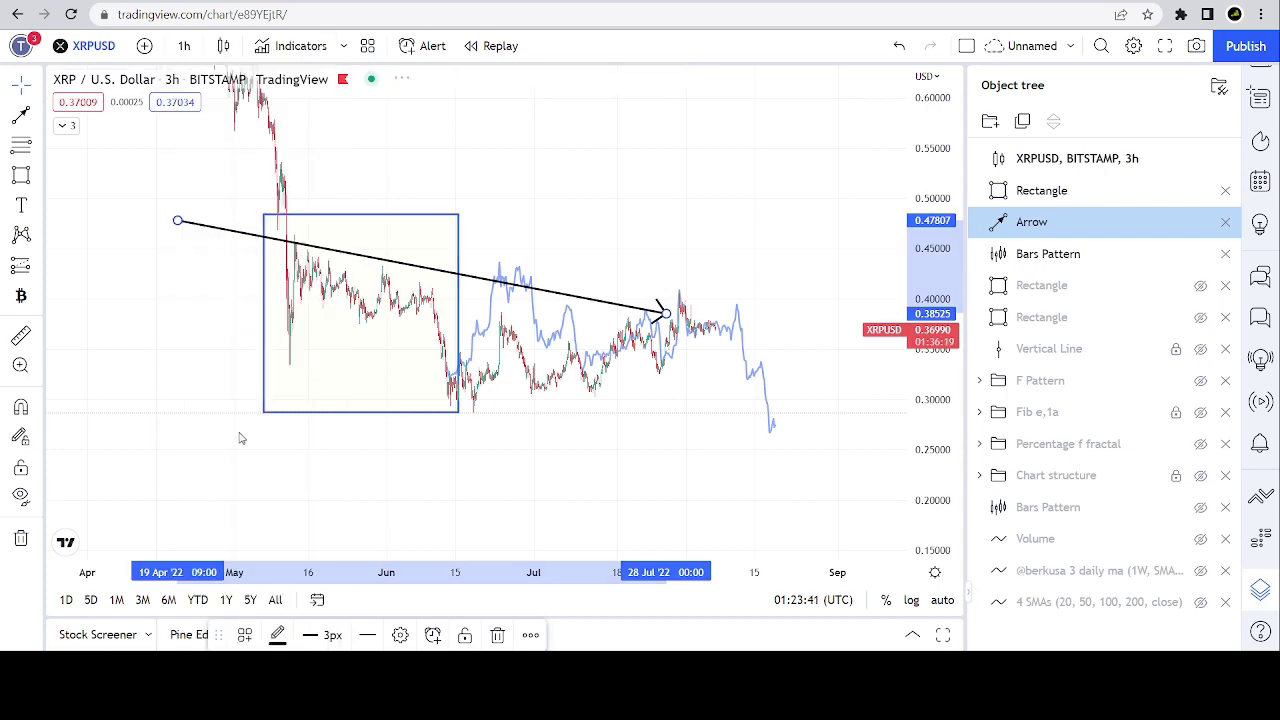
scroll(466, 440, up, 3)
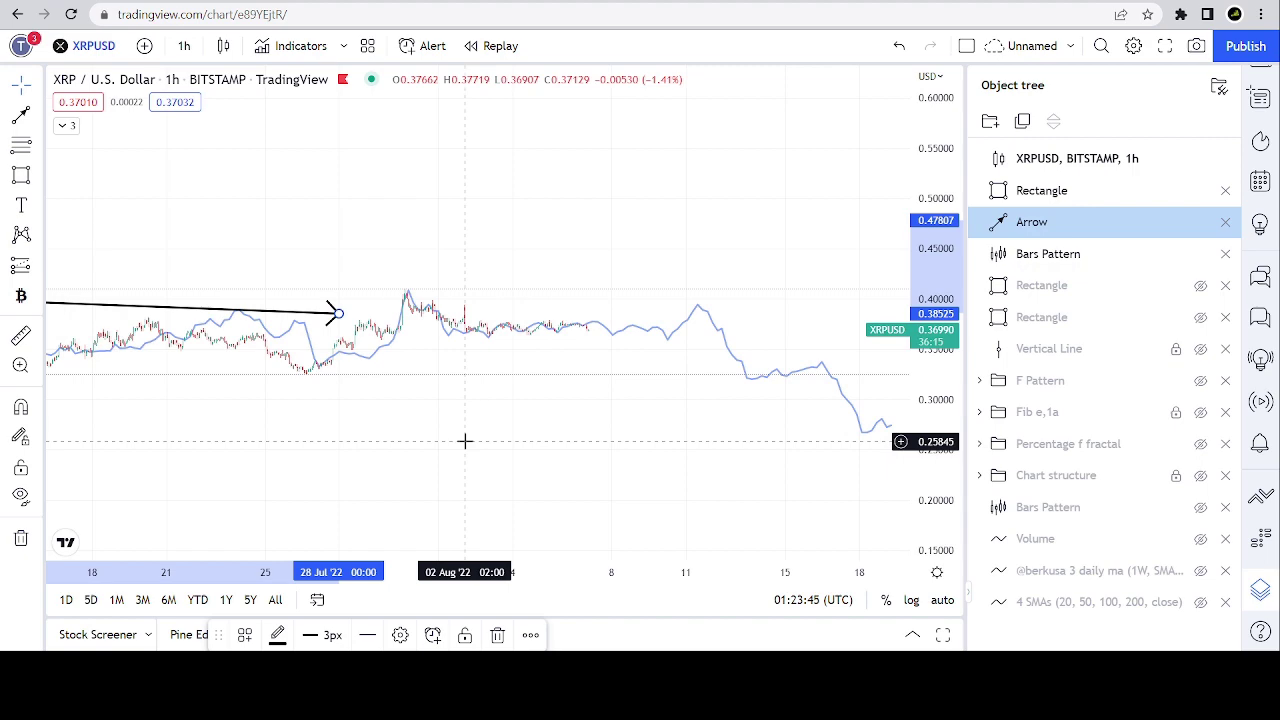
- Delete the long arrow, leaving the rectangle and pattern line
scroll(465, 440, down, 5)
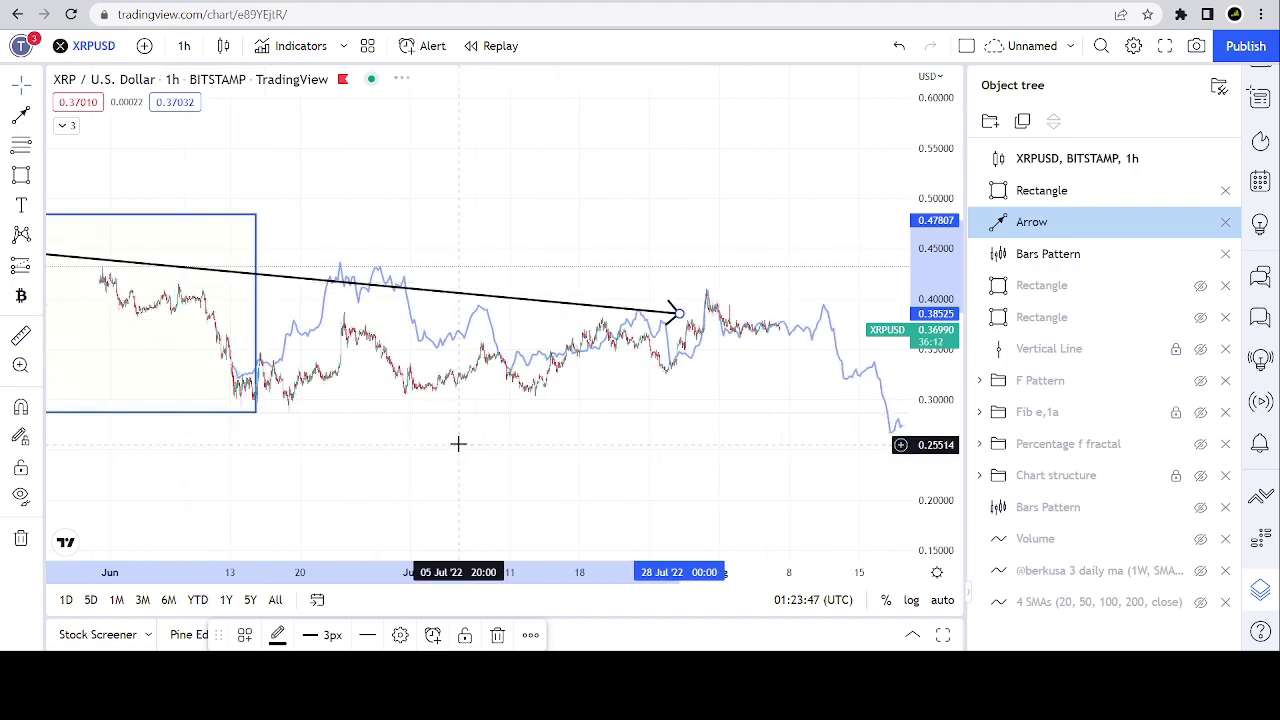
drag(224, 276, 357, 220)
click(497, 634)
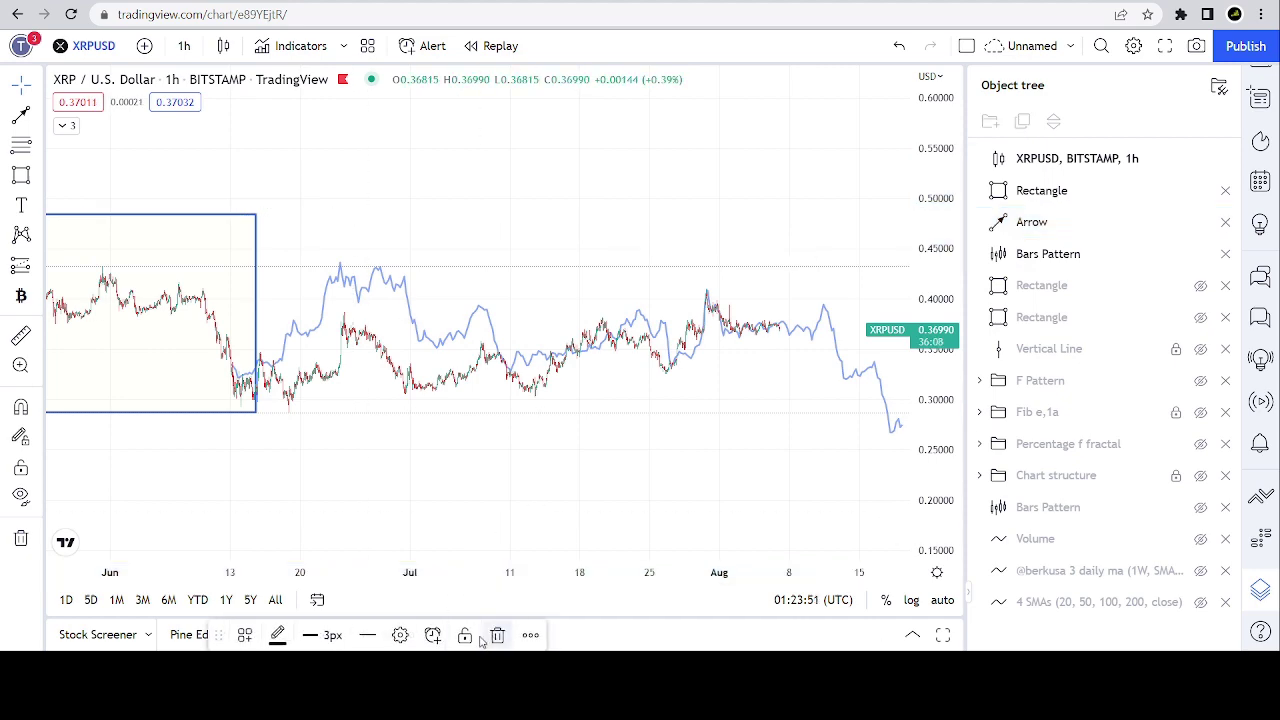
- Draw a new arrow from early July at about 0.524 down to near 0.430 around 24 Jul
mouse_move(634, 301)
mouse_down()
mouse_move(664, 324)
mouse_move(539, 324)
mouse_up()
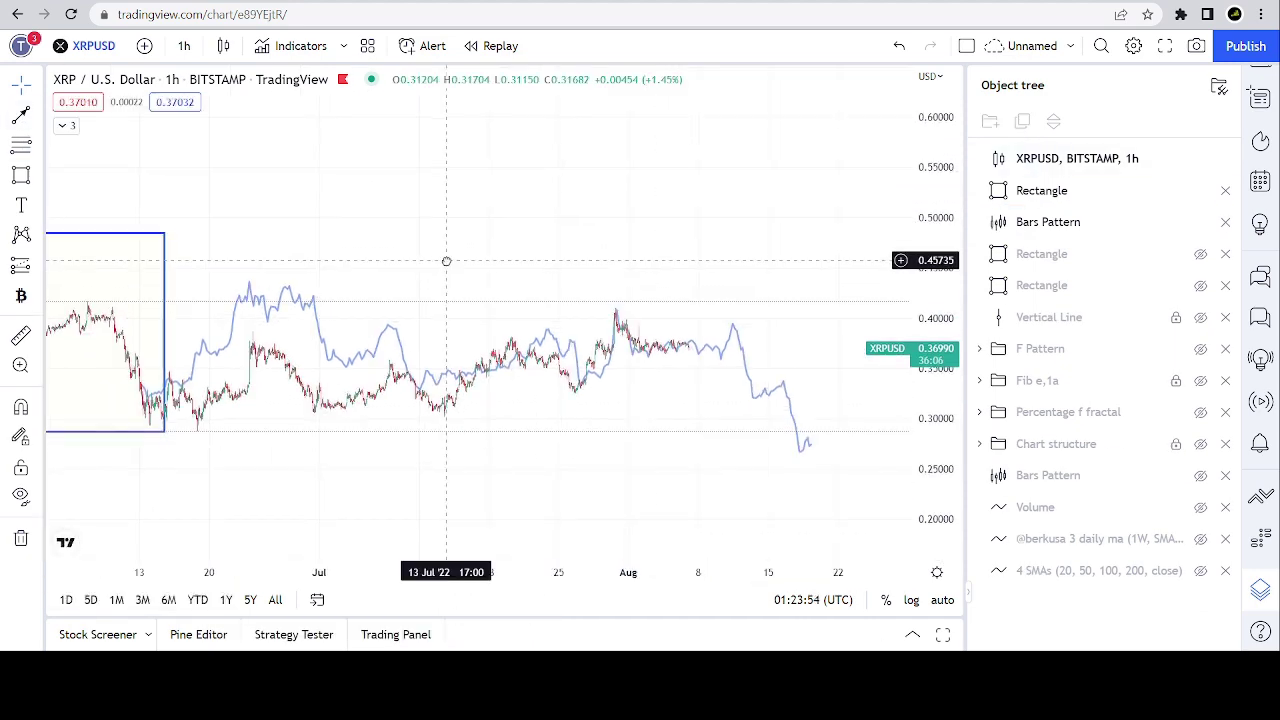
click(21, 116)
mouse_move(331, 194)
mouse_down()
mouse_move(537, 343)
mouse_move(809, 357)
mouse_move(686, 347)
mouse_move(735, 329)
mouse_up()
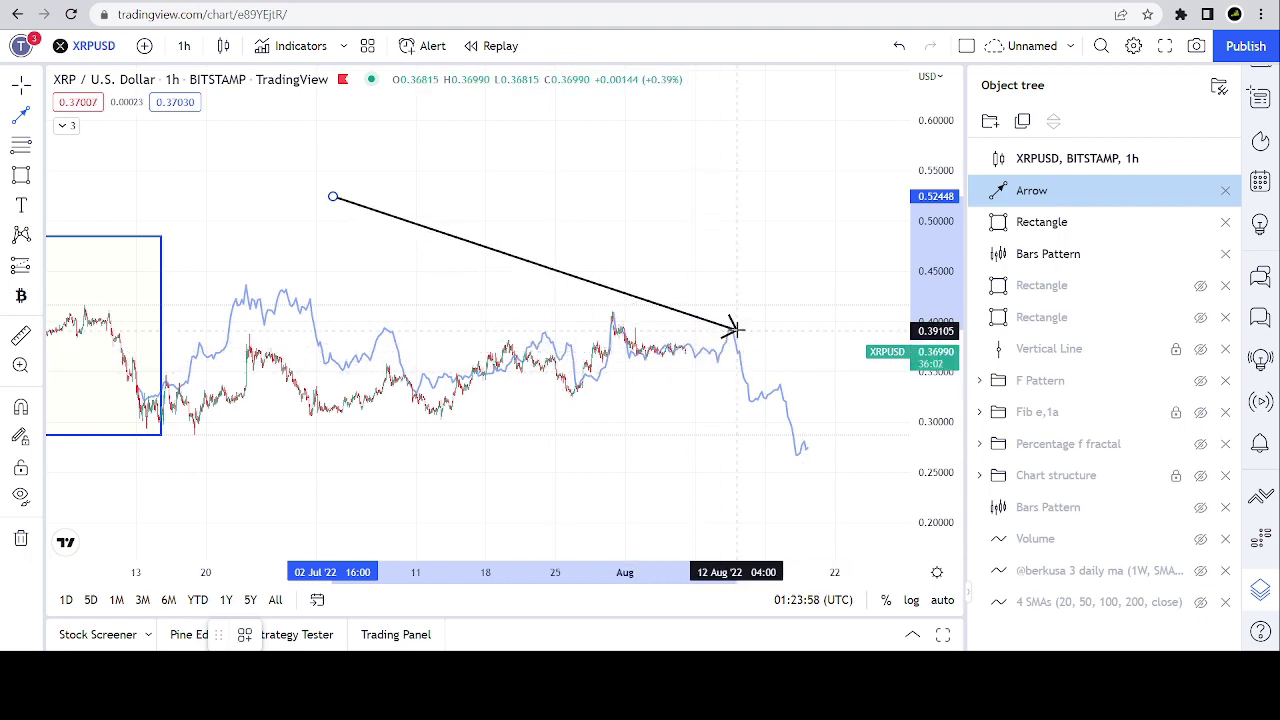
mouse_move(745, 373)
mouse_down()
mouse_move(768, 404)
mouse_move(598, 328)
mouse_up()
mouse_move(714, 352)
mouse_down()
mouse_move(757, 388)
mouse_move(741, 336)
mouse_move(791, 386)
mouse_move(814, 451)
mouse_move(712, 318)
mouse_up()
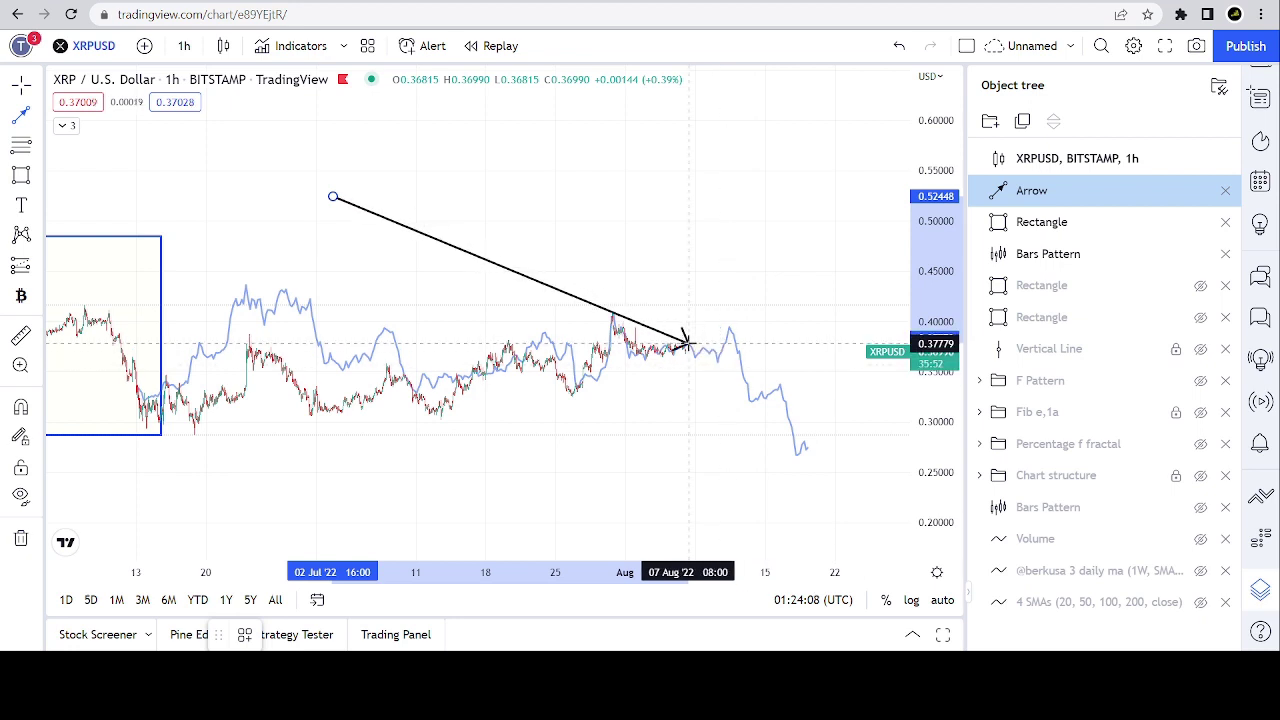
mouse_move(742, 333)
mouse_down()
mouse_move(829, 366)
mouse_move(800, 463)
mouse_move(600, 457)
mouse_move(549, 345)
mouse_move(477, 334)
mouse_move(529, 329)
mouse_move(553, 292)
mouse_up()
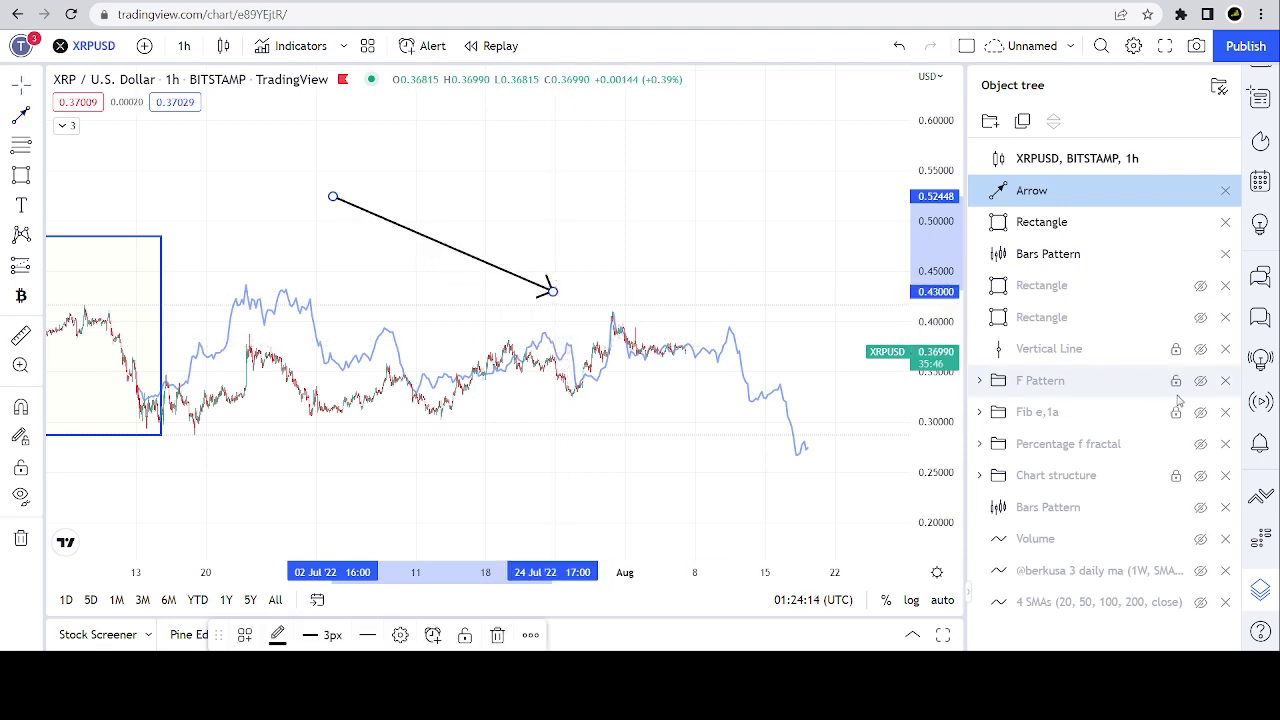
- Show the smooth F Pattern projection again and set the arrow tip near 0.424 in late July
click(981, 381)
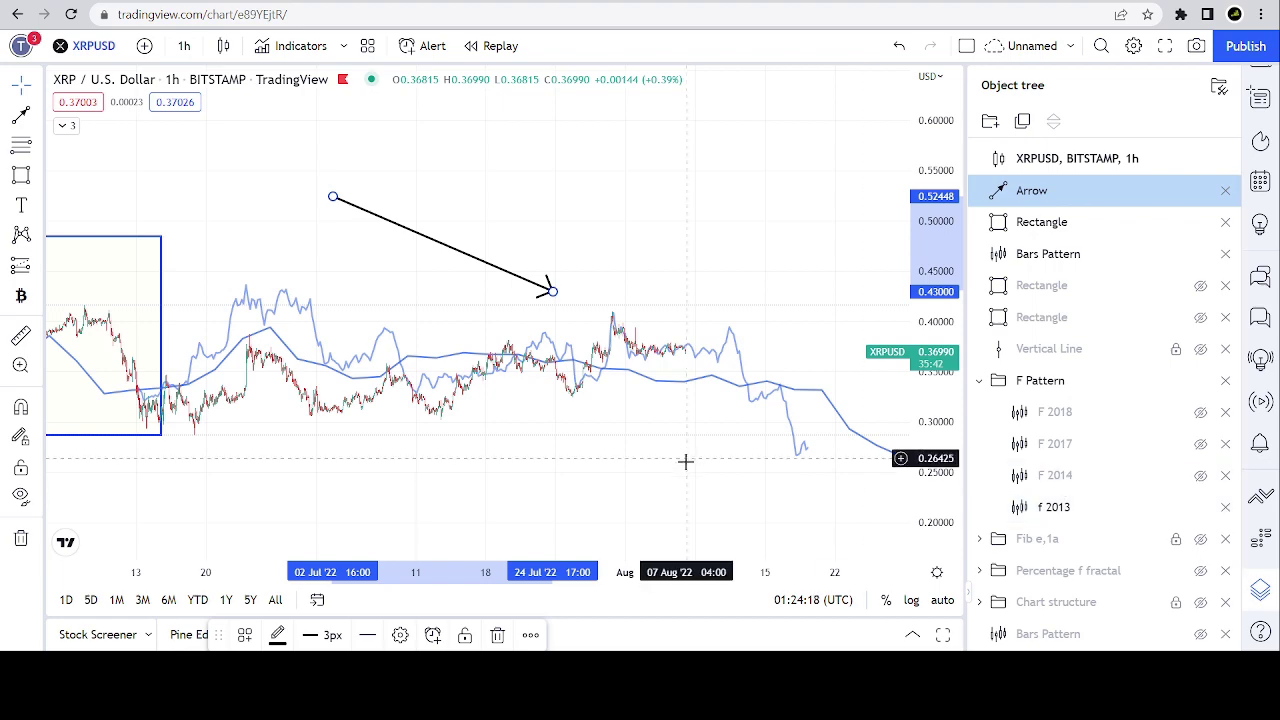
drag(688, 475, 687, 463)
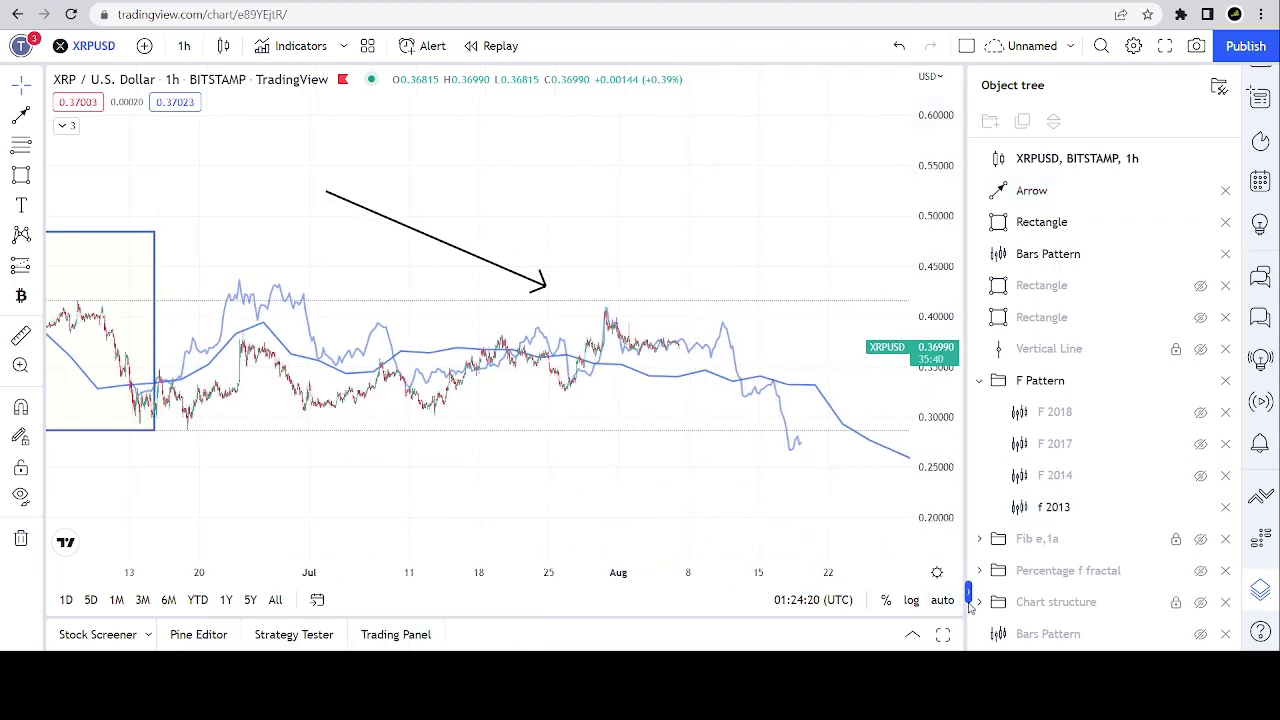
click(968, 598)
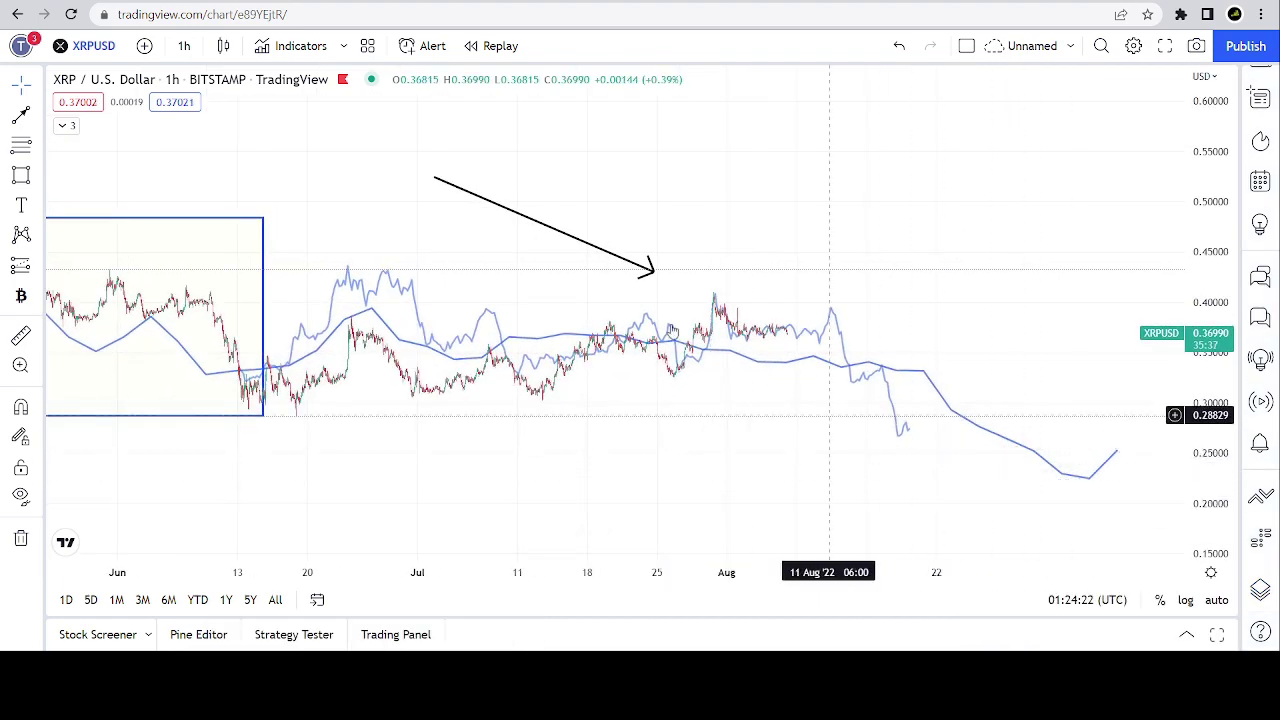
mouse_move(657, 280)
mouse_down()
mouse_move(660, 266)
mouse_move(1040, 436)
mouse_move(1089, 473)
mouse_move(947, 432)
mouse_move(926, 440)
mouse_move(903, 425)
mouse_move(921, 437)
mouse_move(880, 438)
mouse_move(829, 410)
mouse_move(683, 261)
mouse_move(669, 279)
mouse_up()
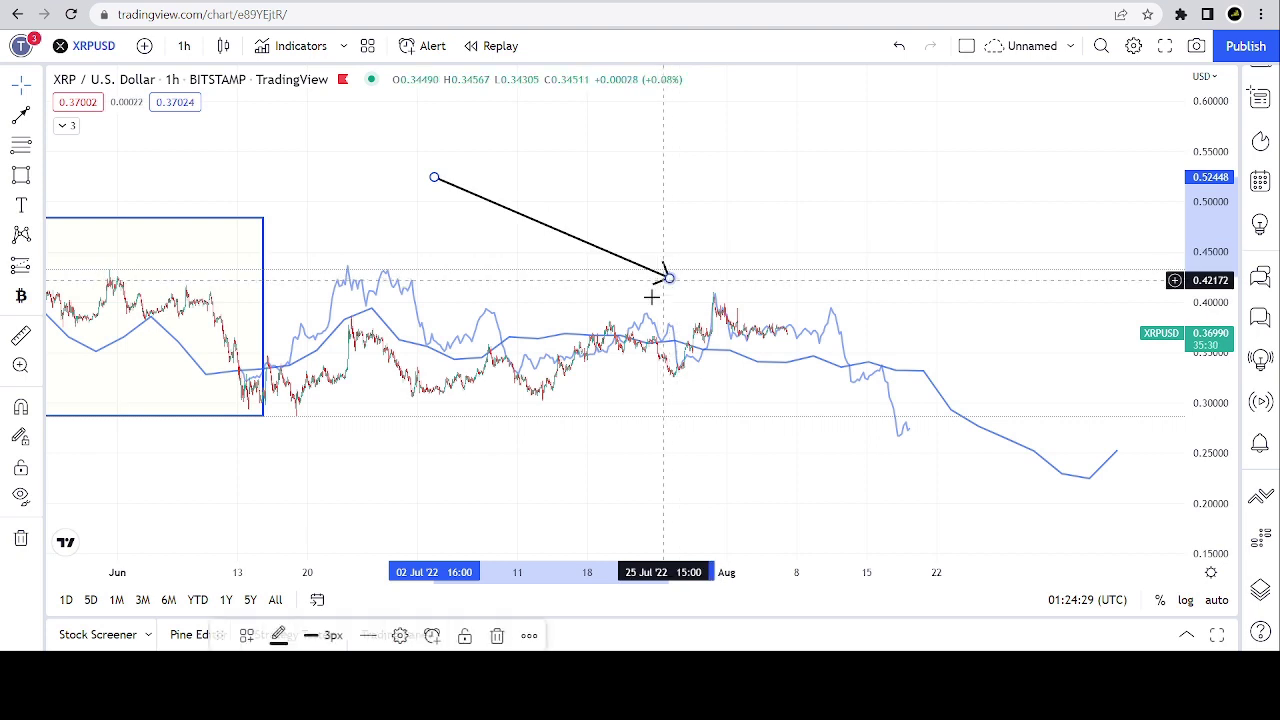
- Hide the smooth blue projection line
click(896, 375)
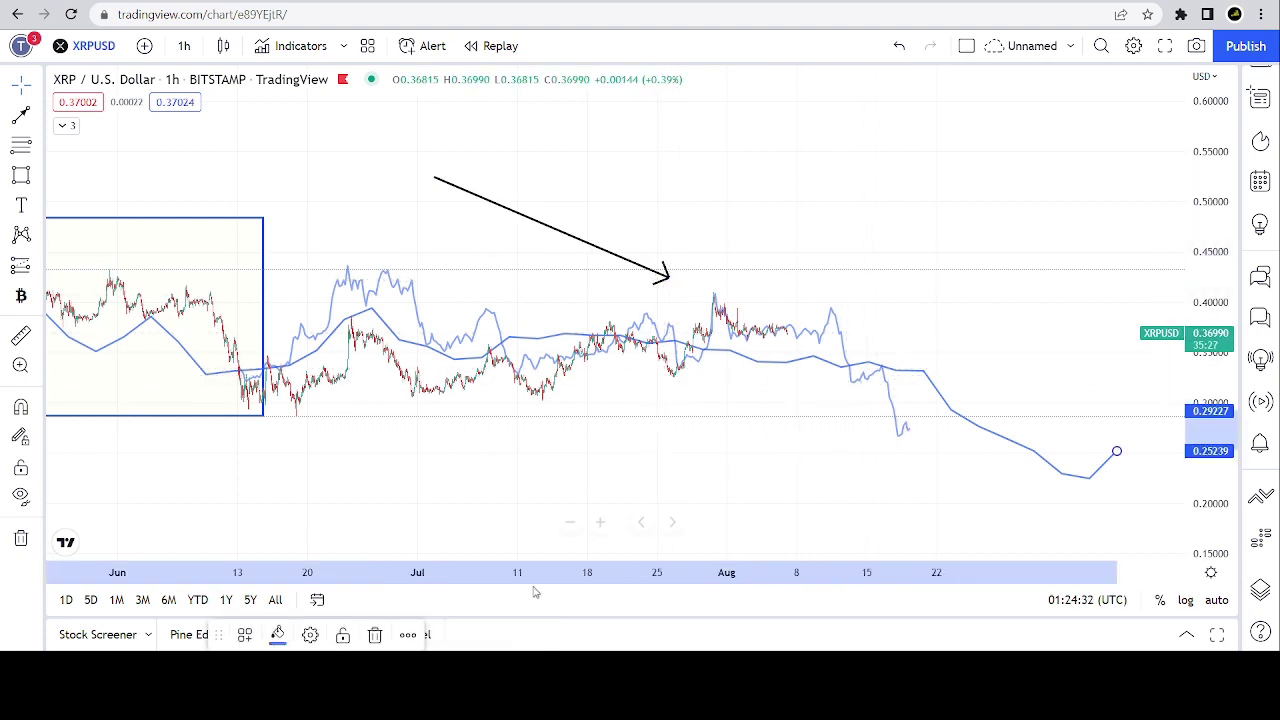
click(418, 634)
click(428, 634)
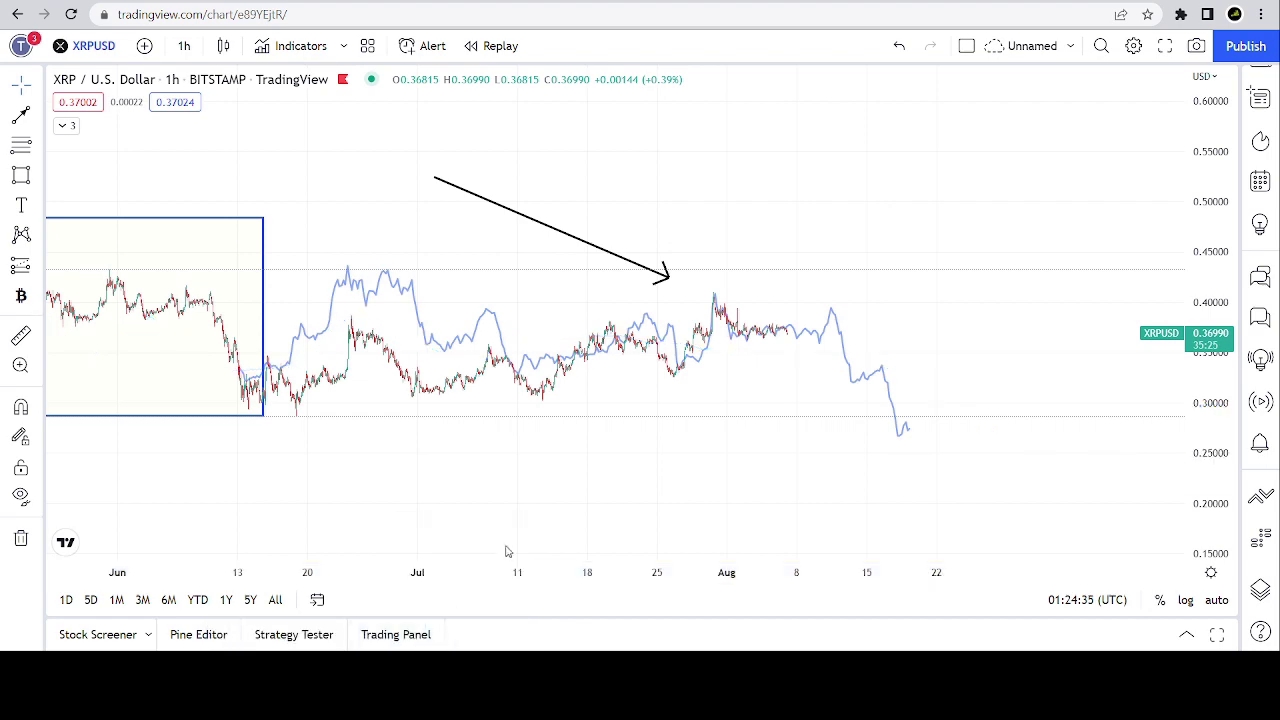
mouse_move(634, 486)
mouse_down()
mouse_move(686, 445)
mouse_move(648, 405)
mouse_up()
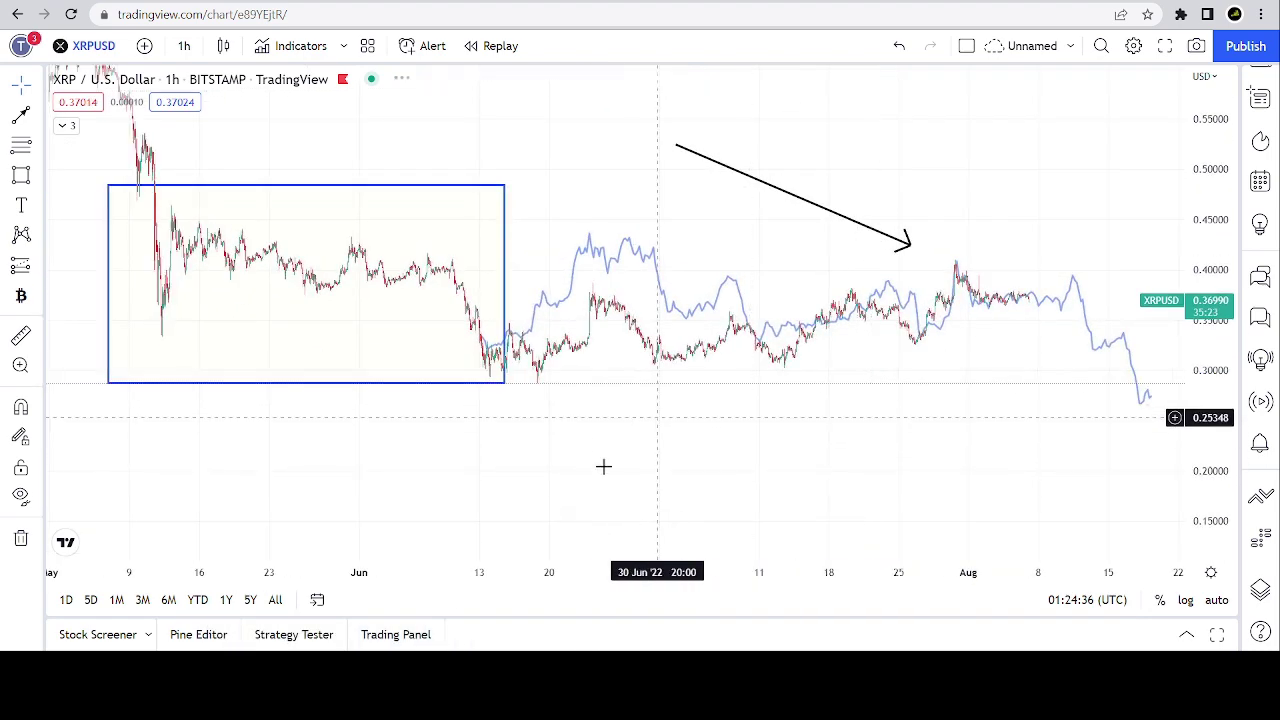
- Delete the May–June rectangle and pull the arrow tip back to about 0.42 near 21 Jul
drag(603, 463, 574, 494)
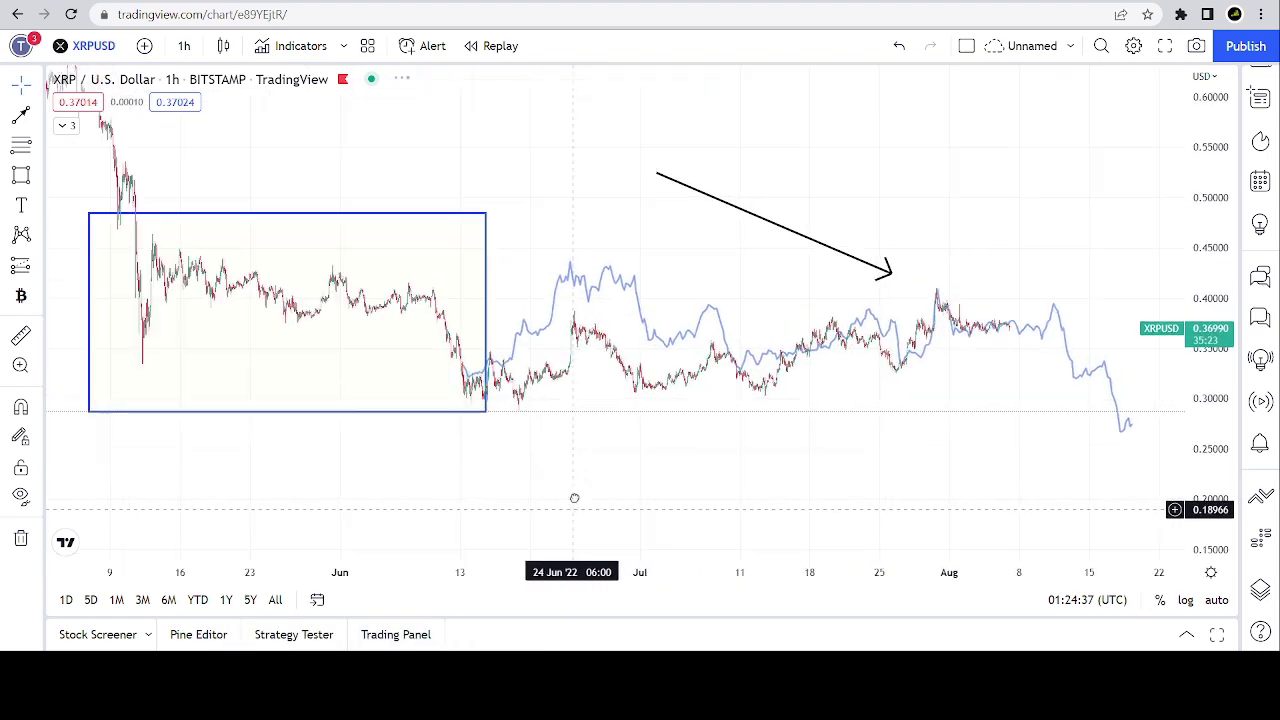
click(485, 213)
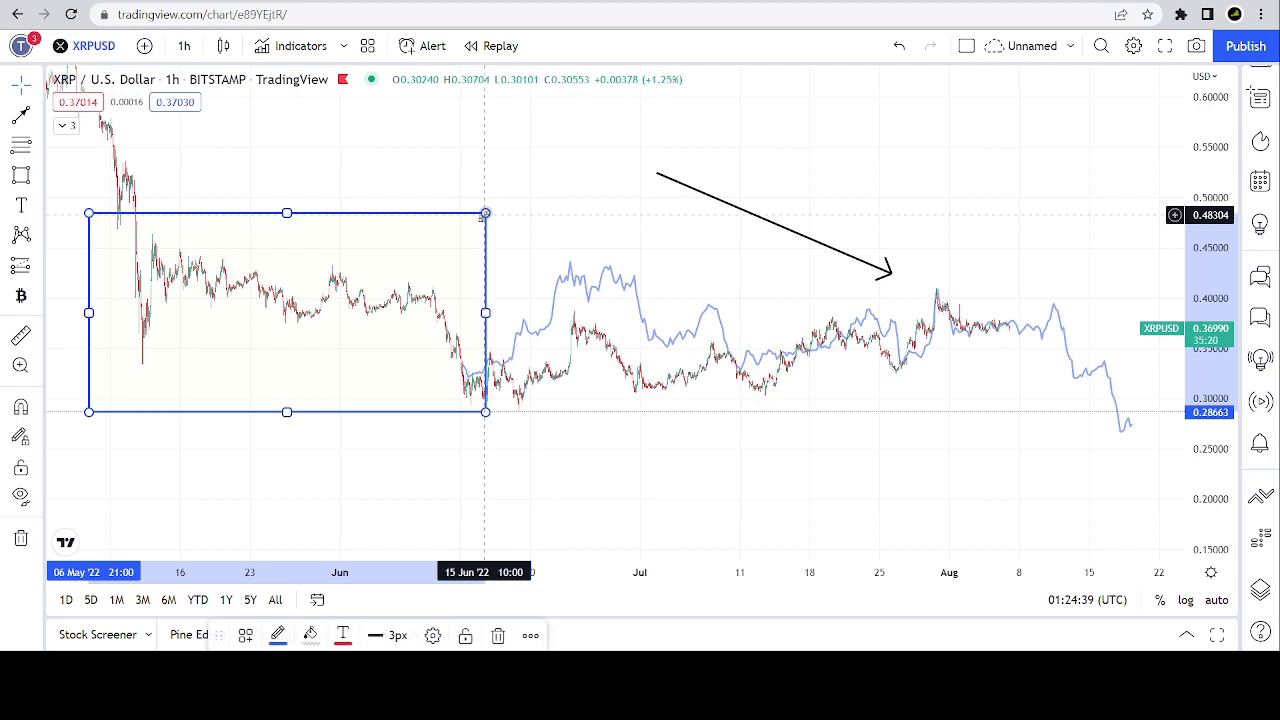
click(498, 636)
drag(677, 246, 652, 182)
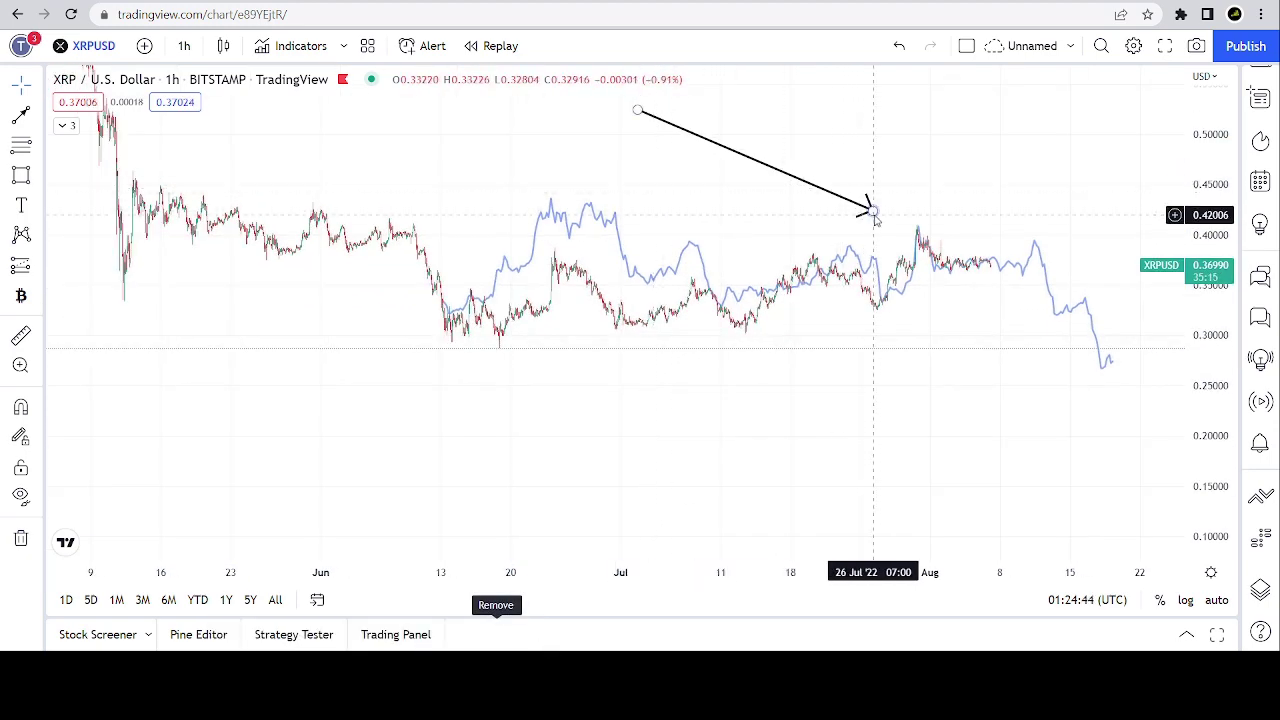
drag(873, 214, 823, 214)
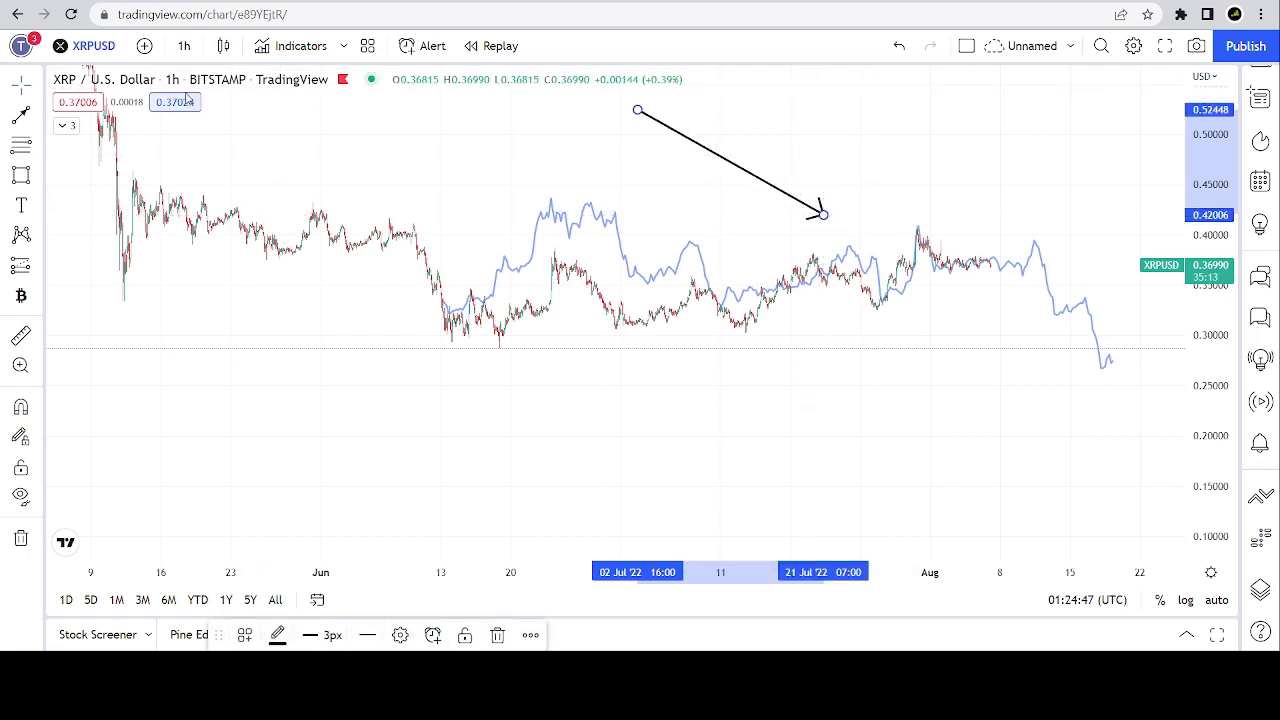
- Add BTCUSD as a comparison symbol in its own pane below the XRP chart
click(145, 46)
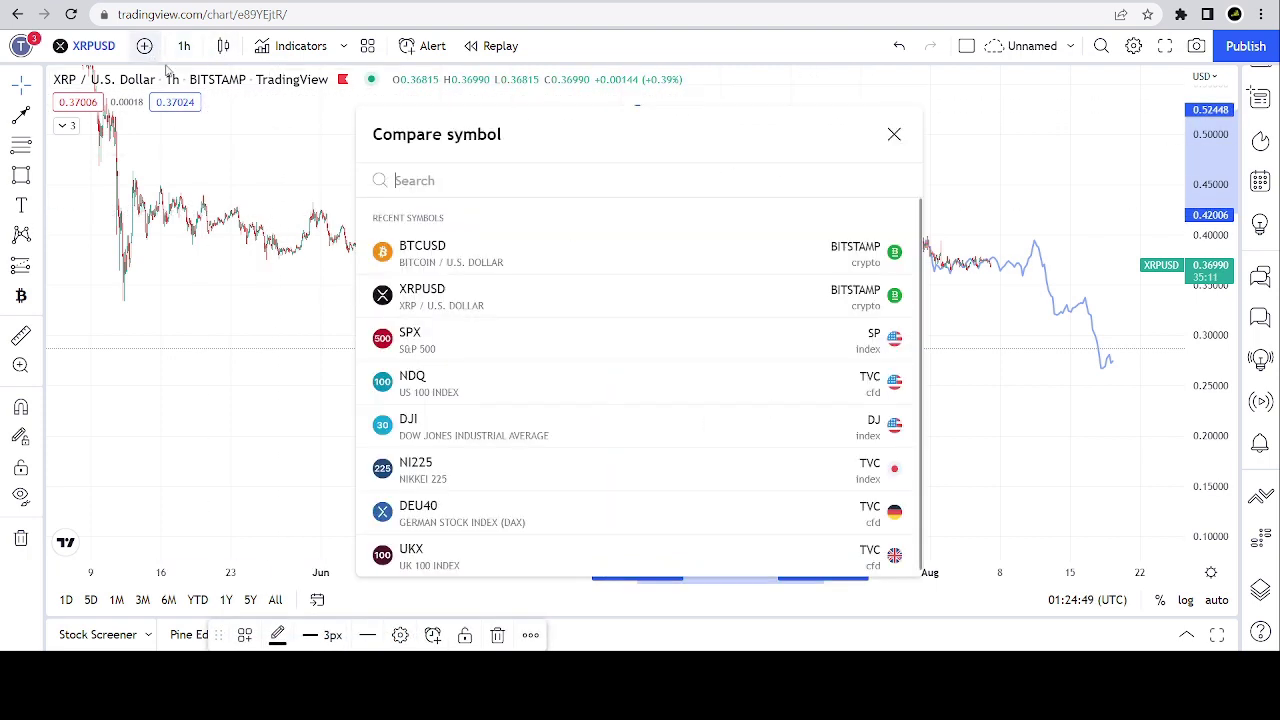
click(873, 253)
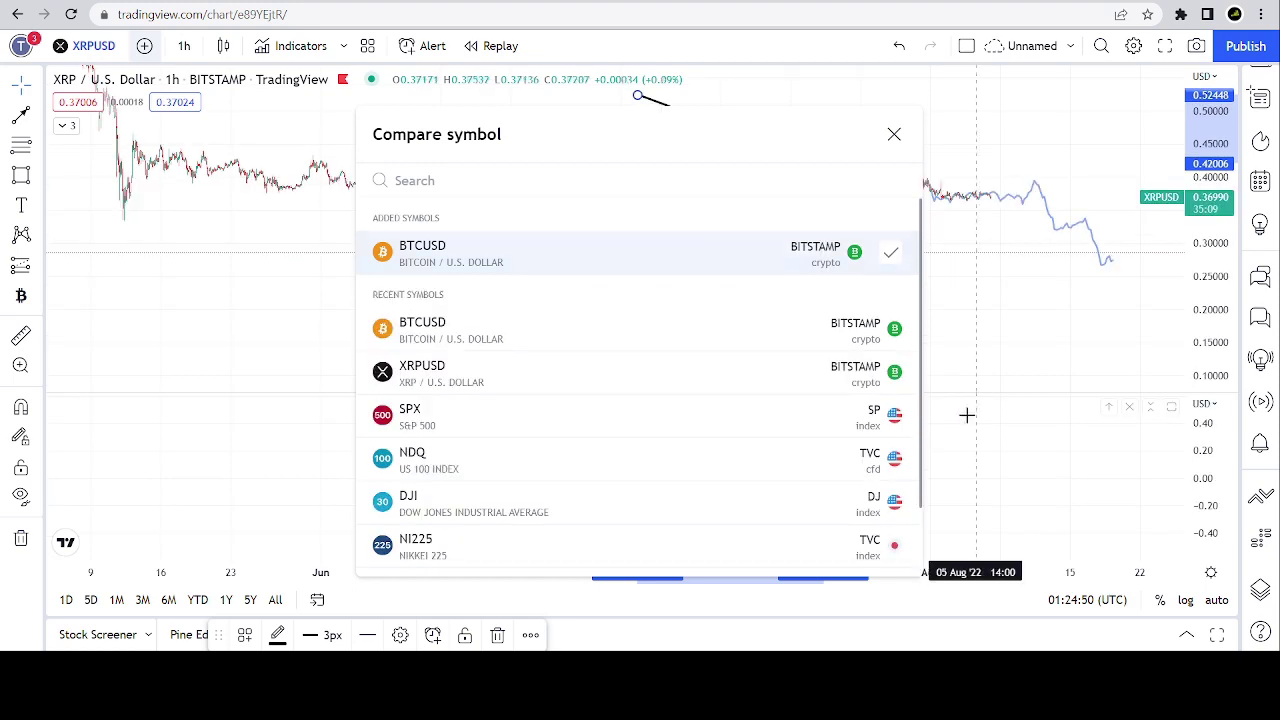
click(894, 136)
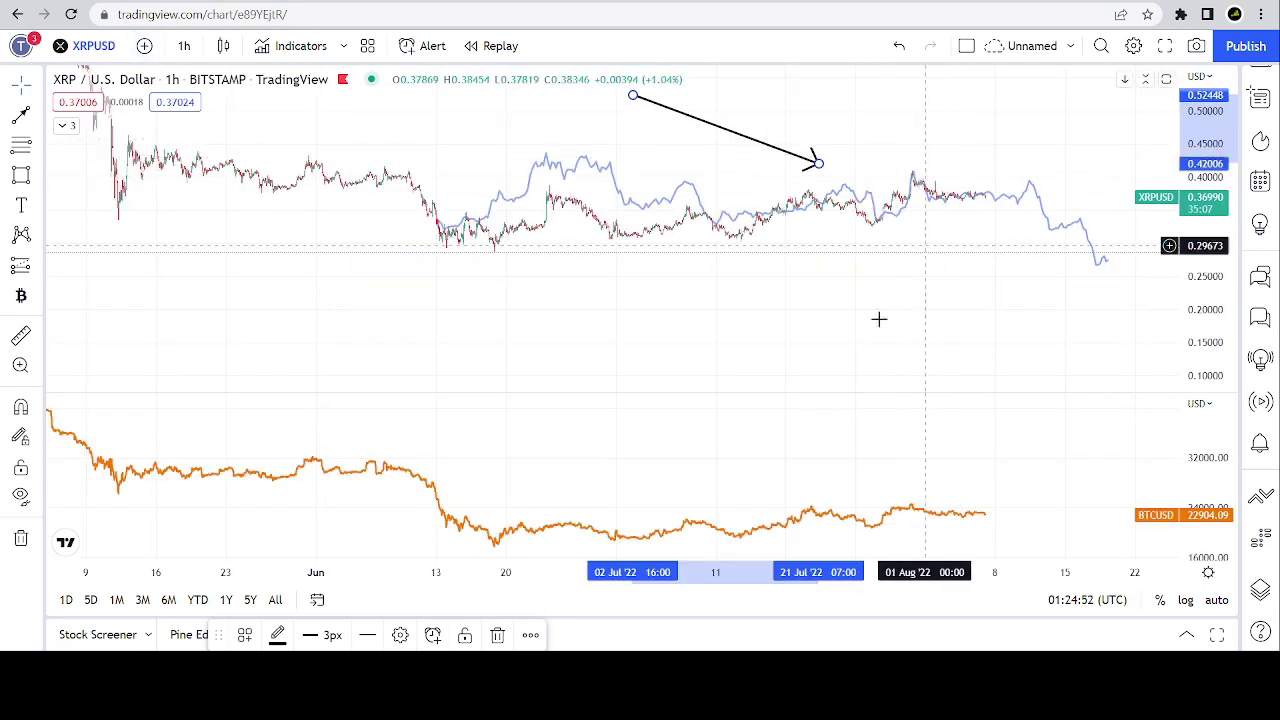
click(38, 117)
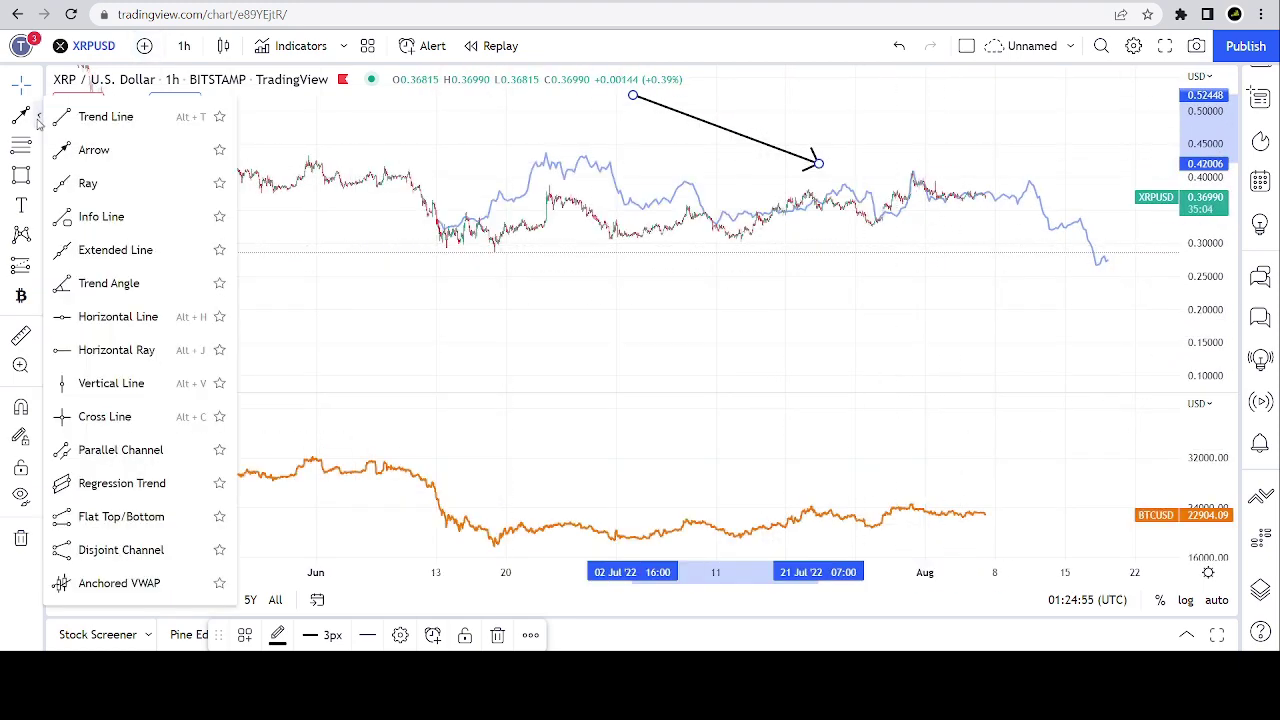
- Mark 30 Jul with a vertical line across both panes and drop the arrow tip to about 0.187
click(100, 383)
click(481, 368)
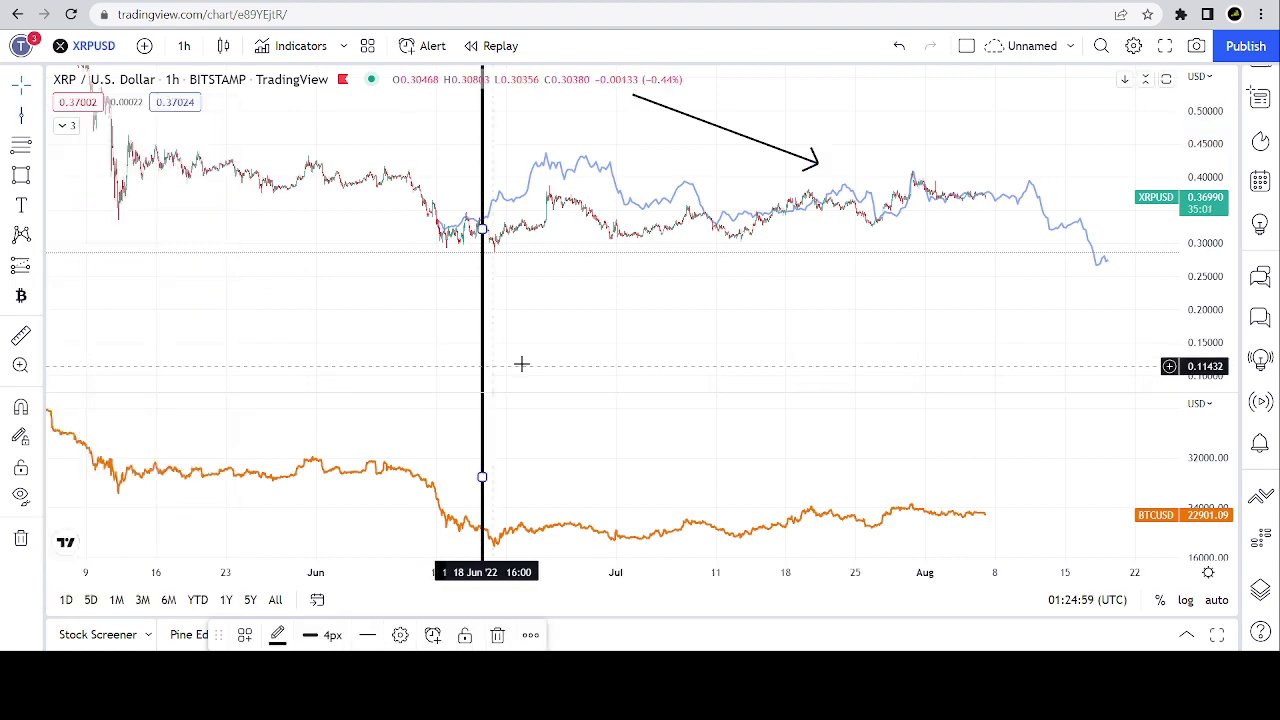
drag(479, 231, 557, 251)
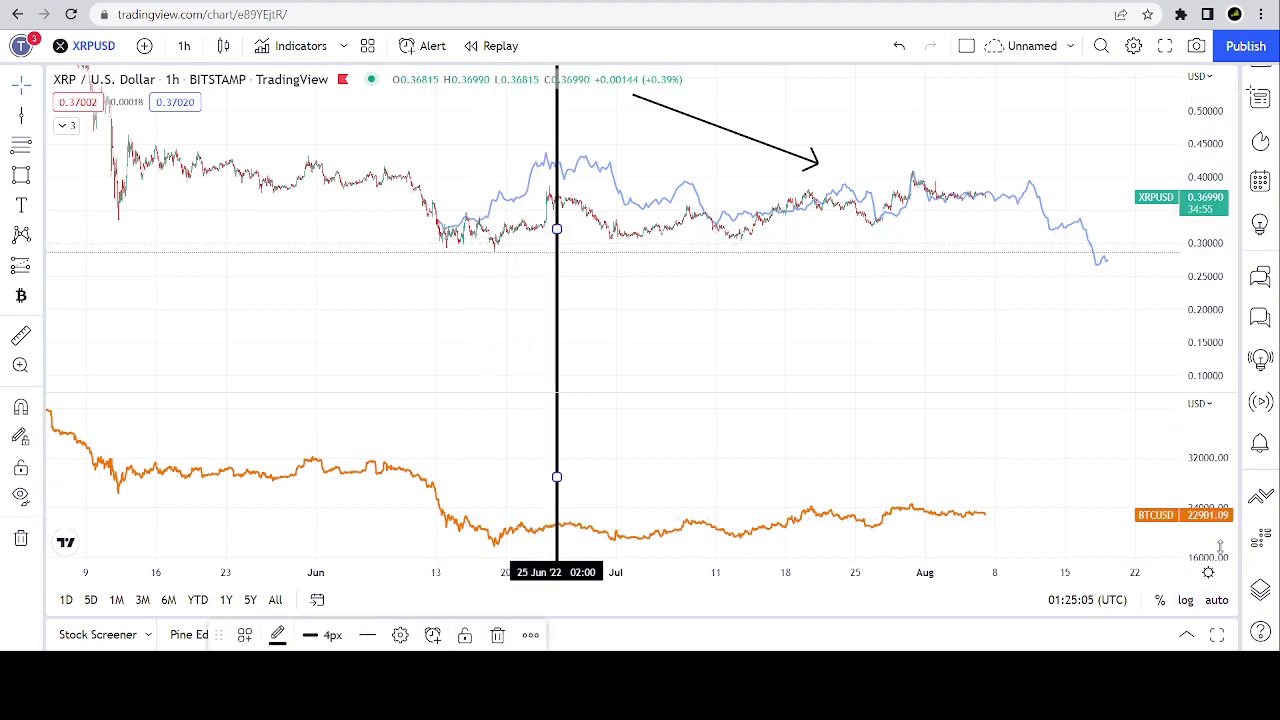
drag(1220, 545, 1218, 500)
drag(1000, 506, 994, 434)
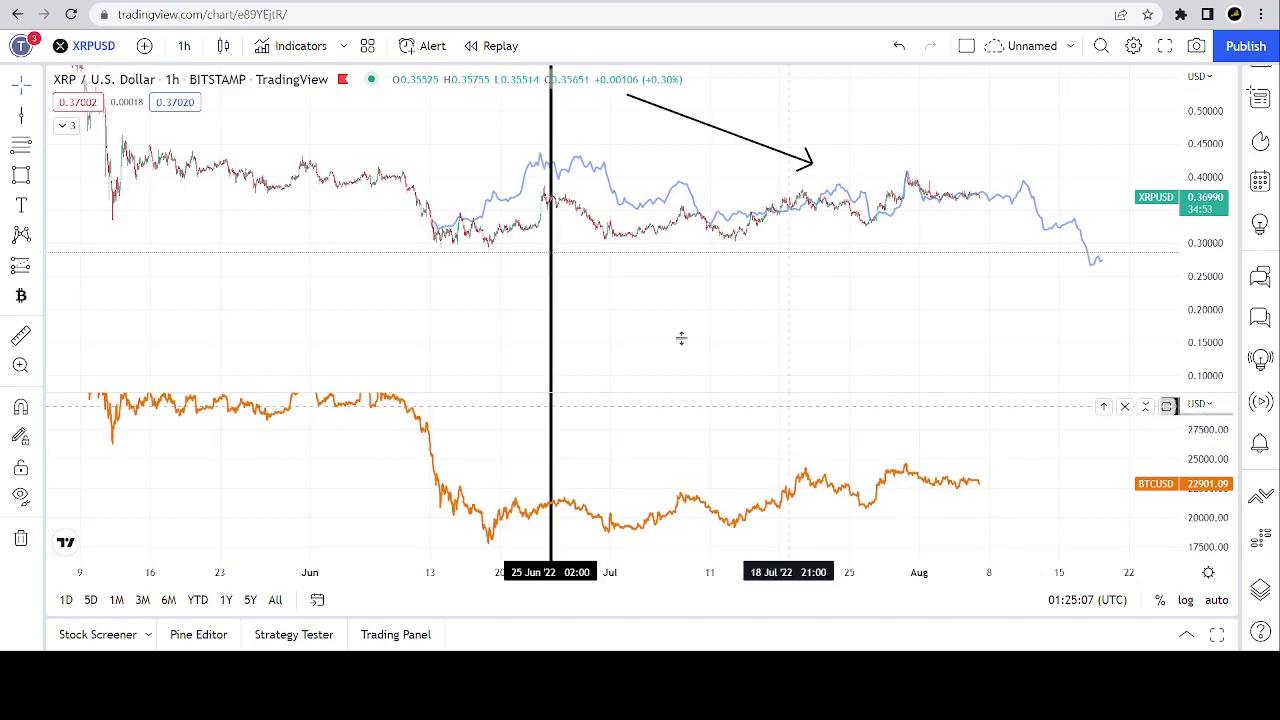
drag(553, 229, 867, 310)
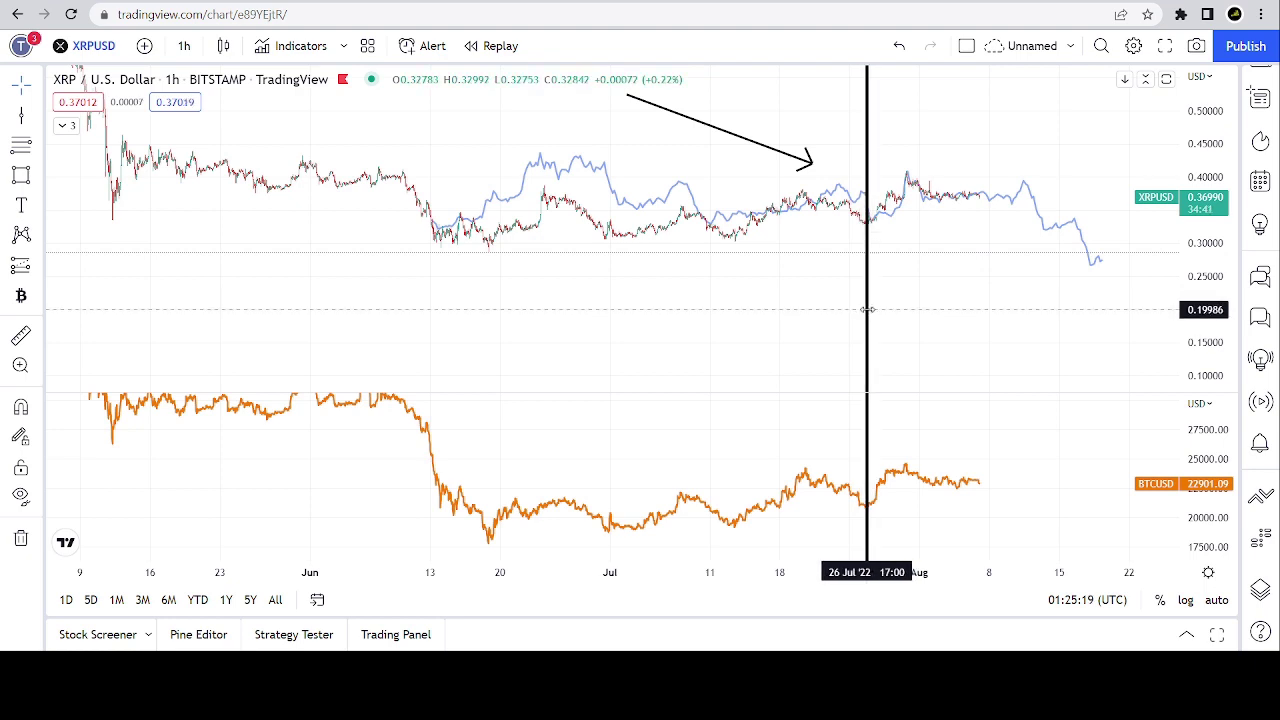
drag(866, 310, 904, 321)
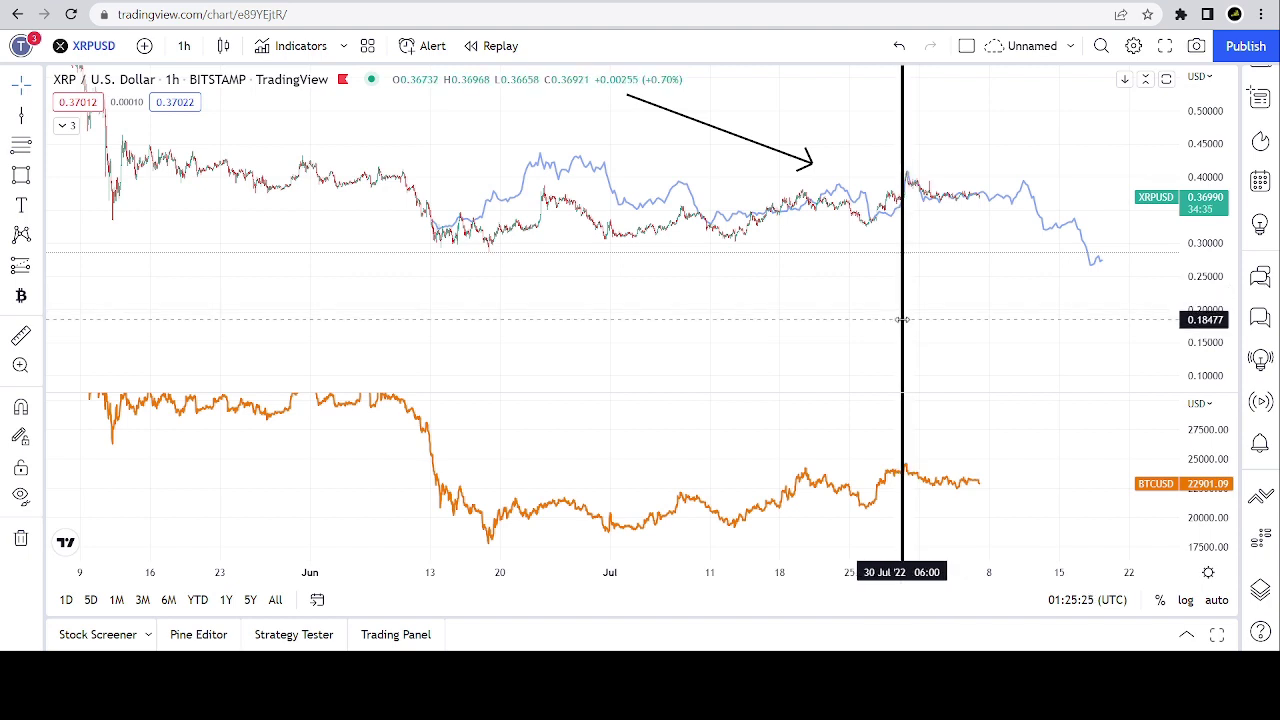
mouse_move(812, 160)
mouse_down()
mouse_move(838, 177)
mouse_move(1000, 198)
mouse_move(630, 188)
mouse_move(828, 330)
mouse_move(855, 435)
mouse_move(912, 507)
mouse_up()
drag(985, 455, 866, 319)
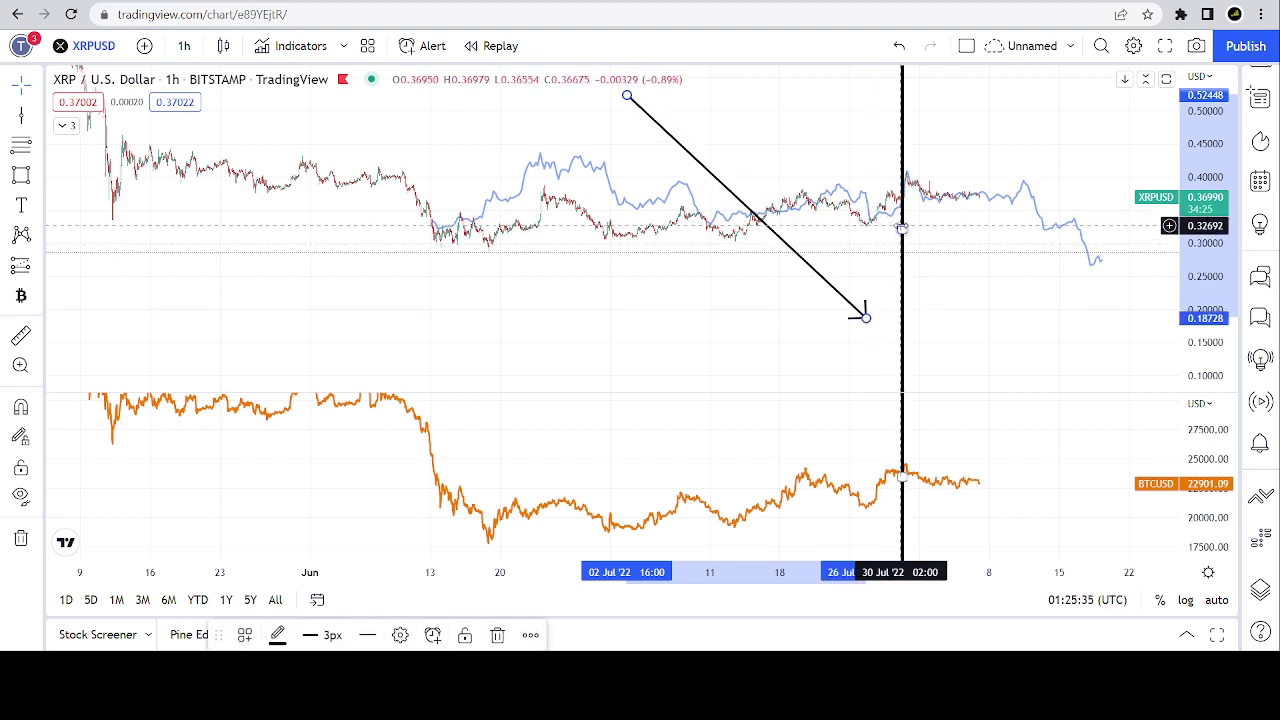
- Raise the arrow's tip back to about 0.399 around 25 Jul
click(902, 228)
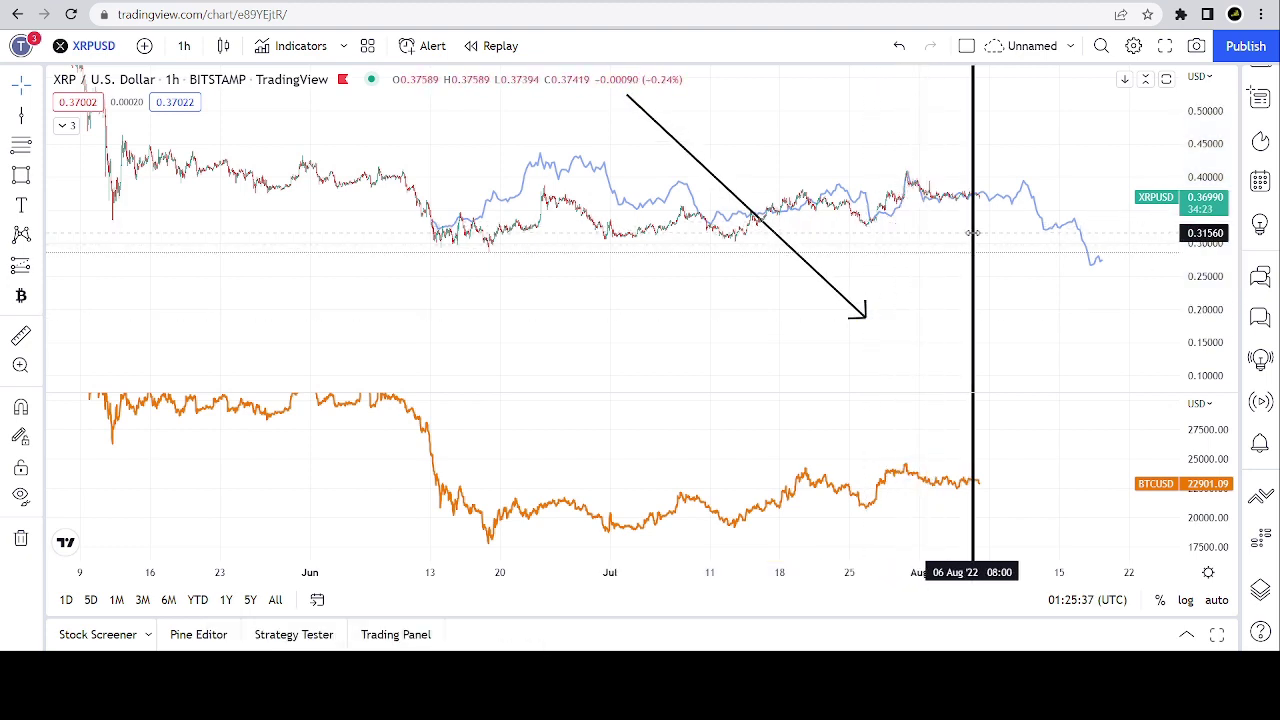
click(972, 232)
drag(867, 321, 848, 178)
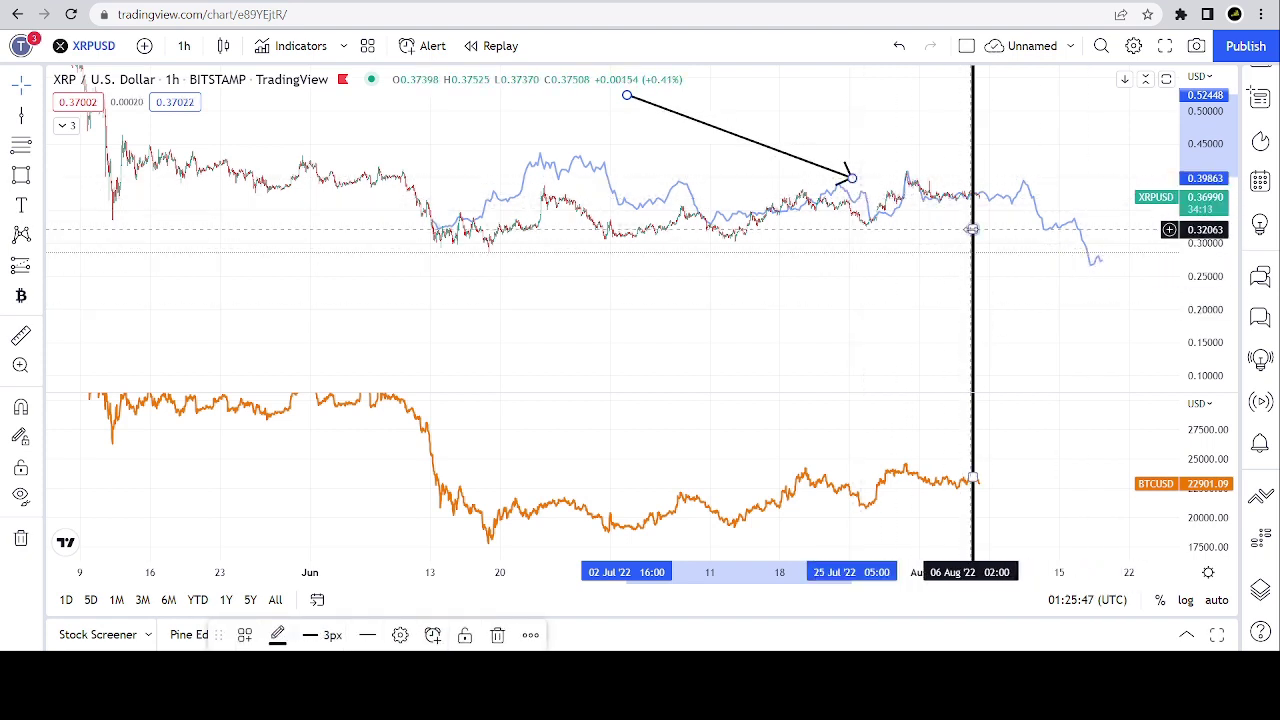
- Move the vertical line to 02 Aug 22:00
click(968, 231)
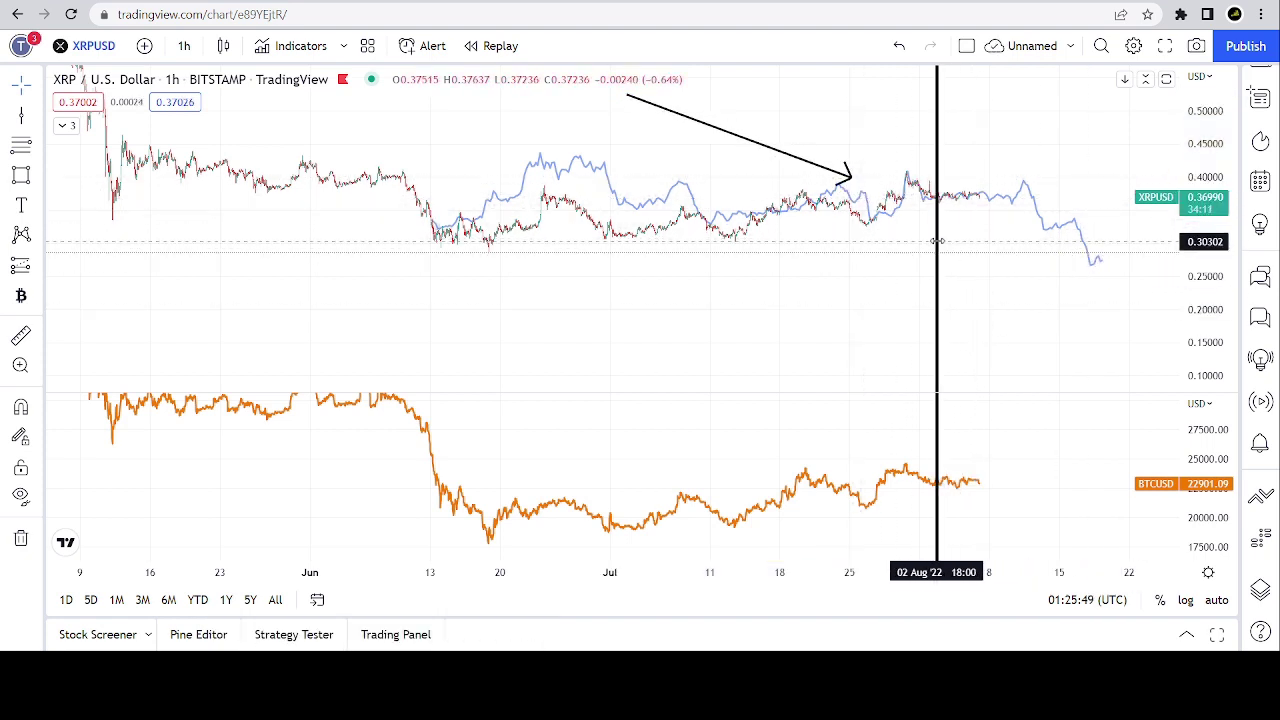
click(937, 241)
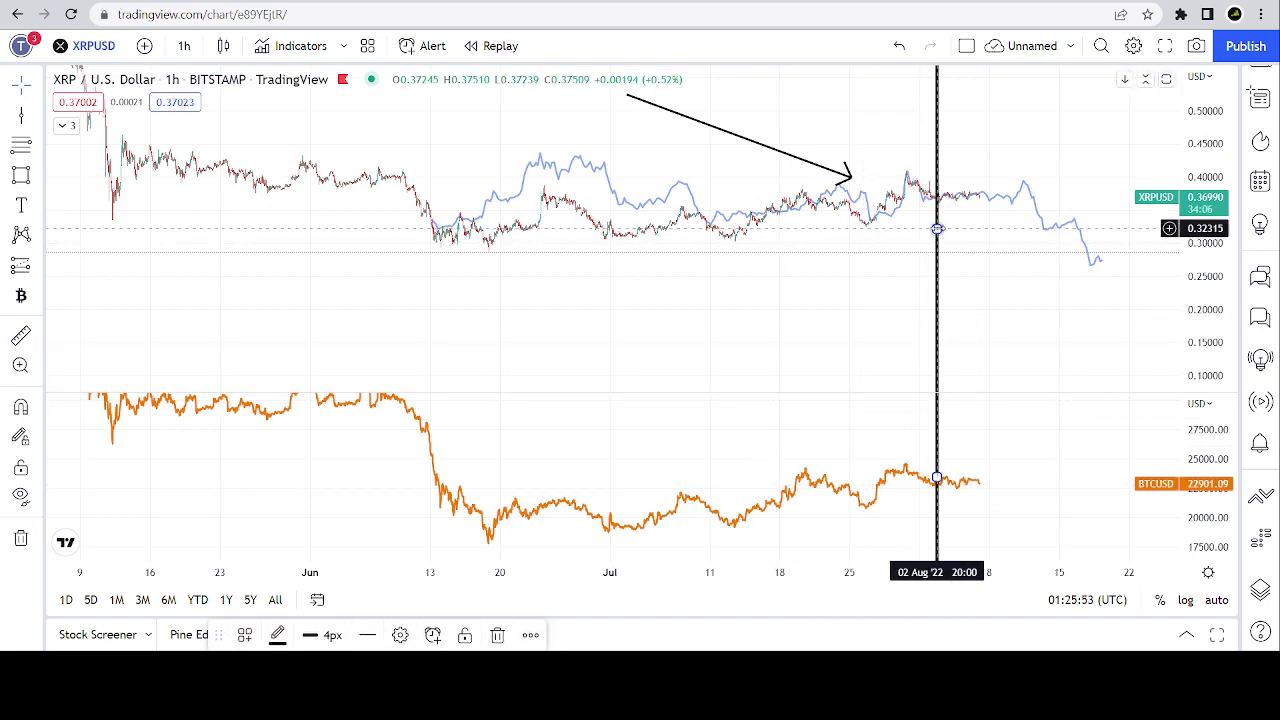
drag(936, 228, 920, 232)
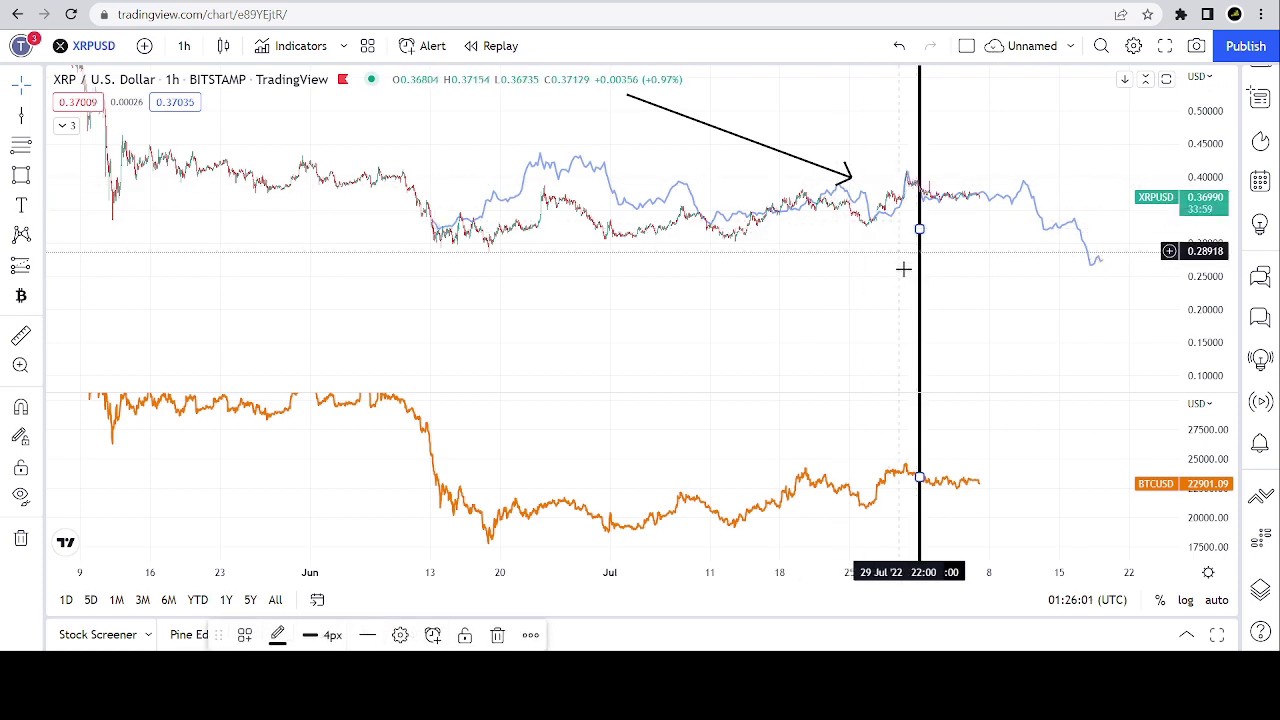
drag(922, 230, 938, 234)
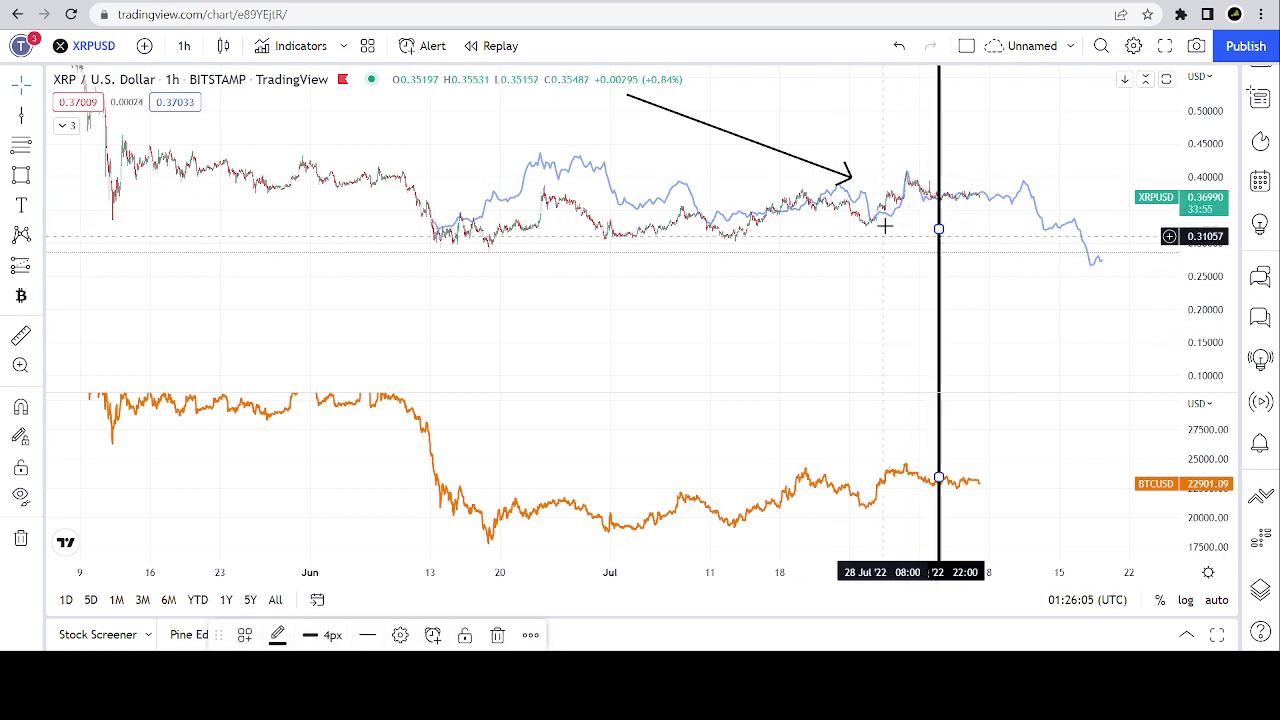
click(852, 180)
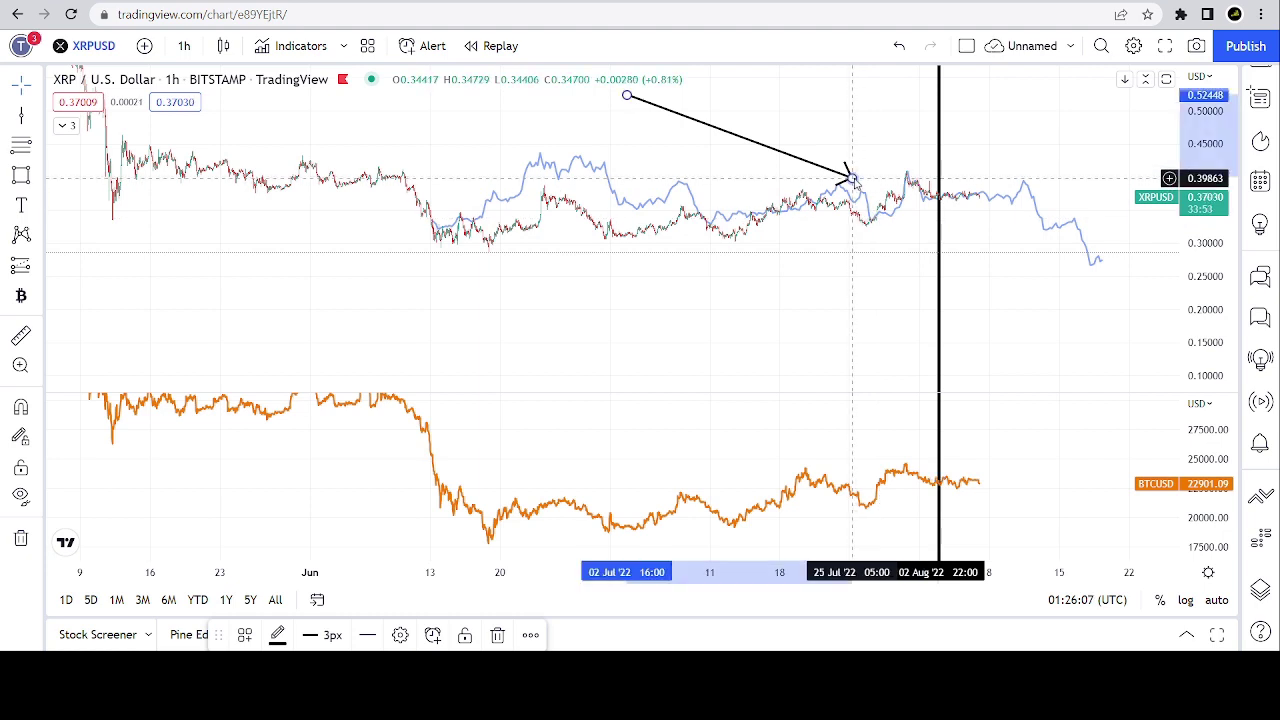
- Draw a trial horizontal arrow in the BTC pane with the Arrow tool
click(38, 118)
click(110, 150)
click(221, 474)
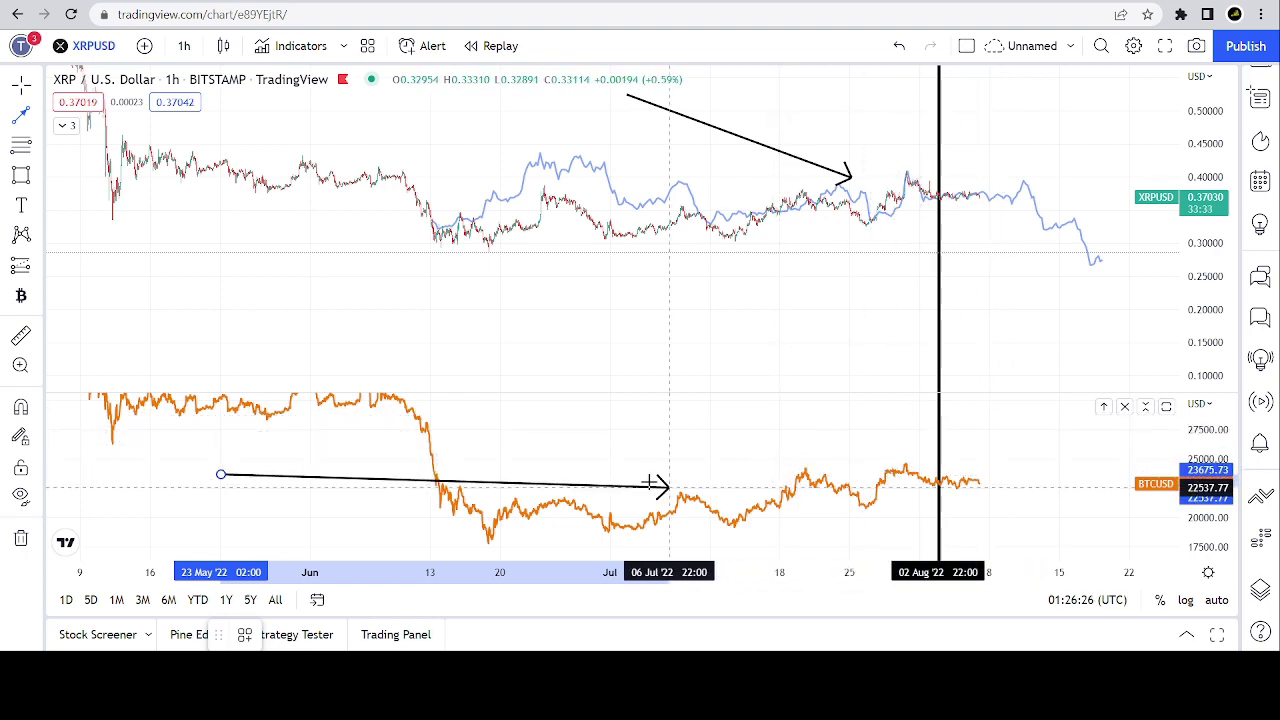
click(609, 474)
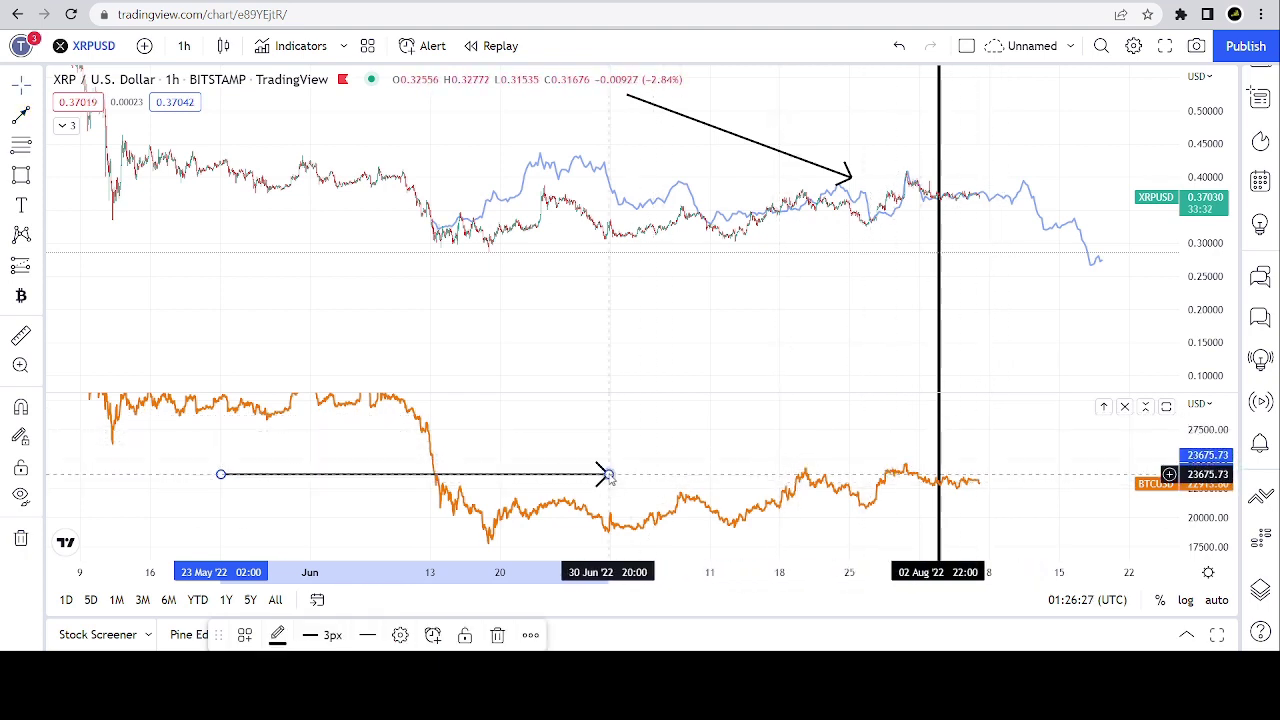
- Delete the trial BTC arrow and move the main arrow's tip to about 0.409 near 17 Jul
click(499, 638)
click(938, 270)
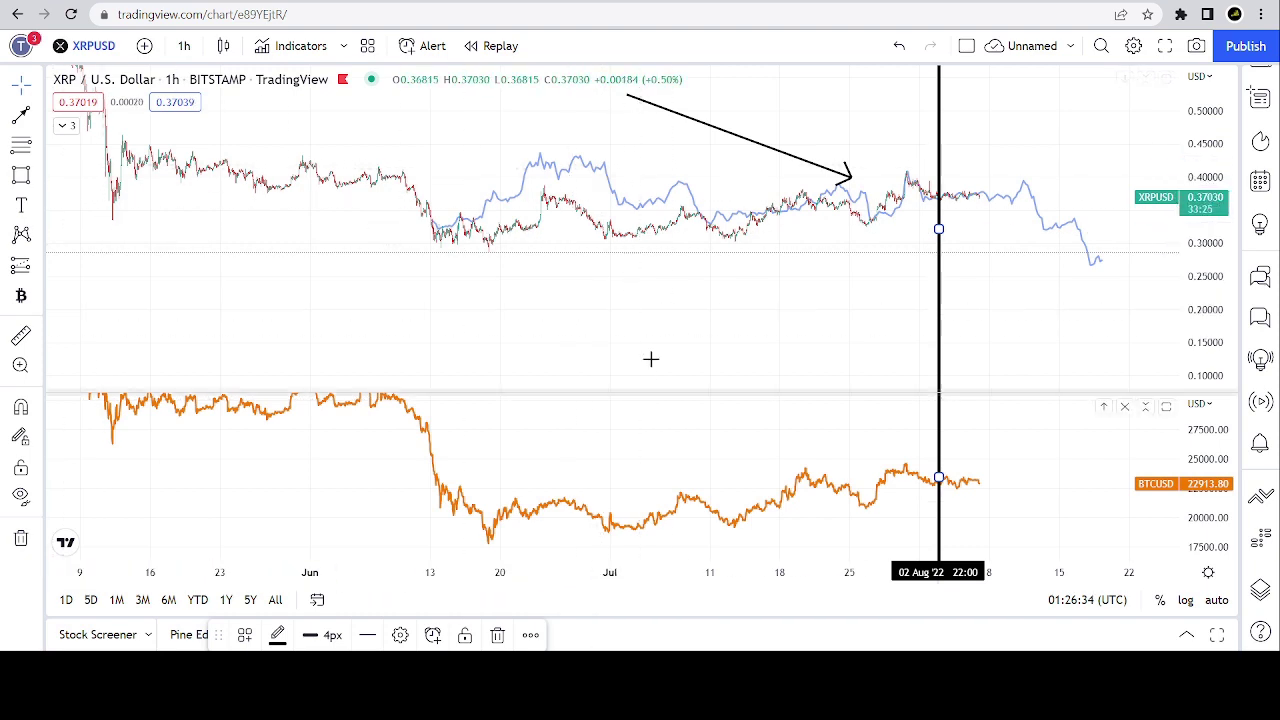
drag(850, 180, 772, 171)
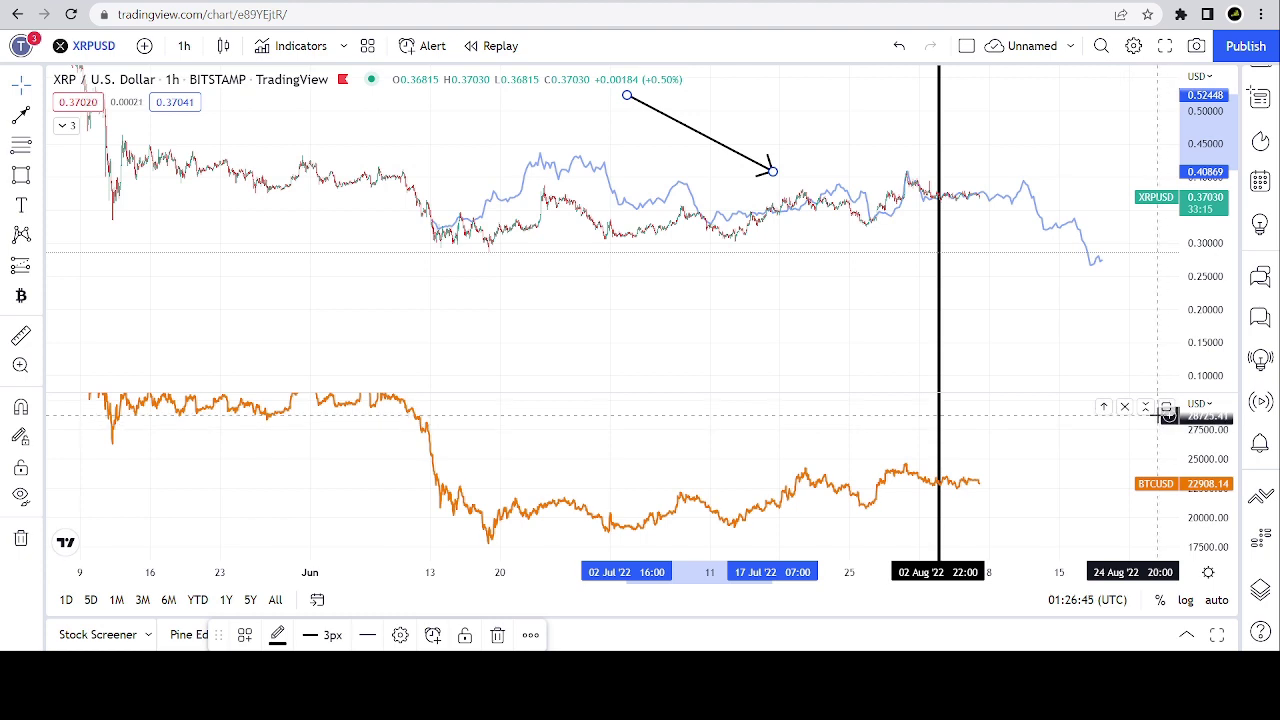
- Close the BTC pane, delete the vertical line, and lift the arrow tip to about 0.444 near 14 Jul
click(1124, 407)
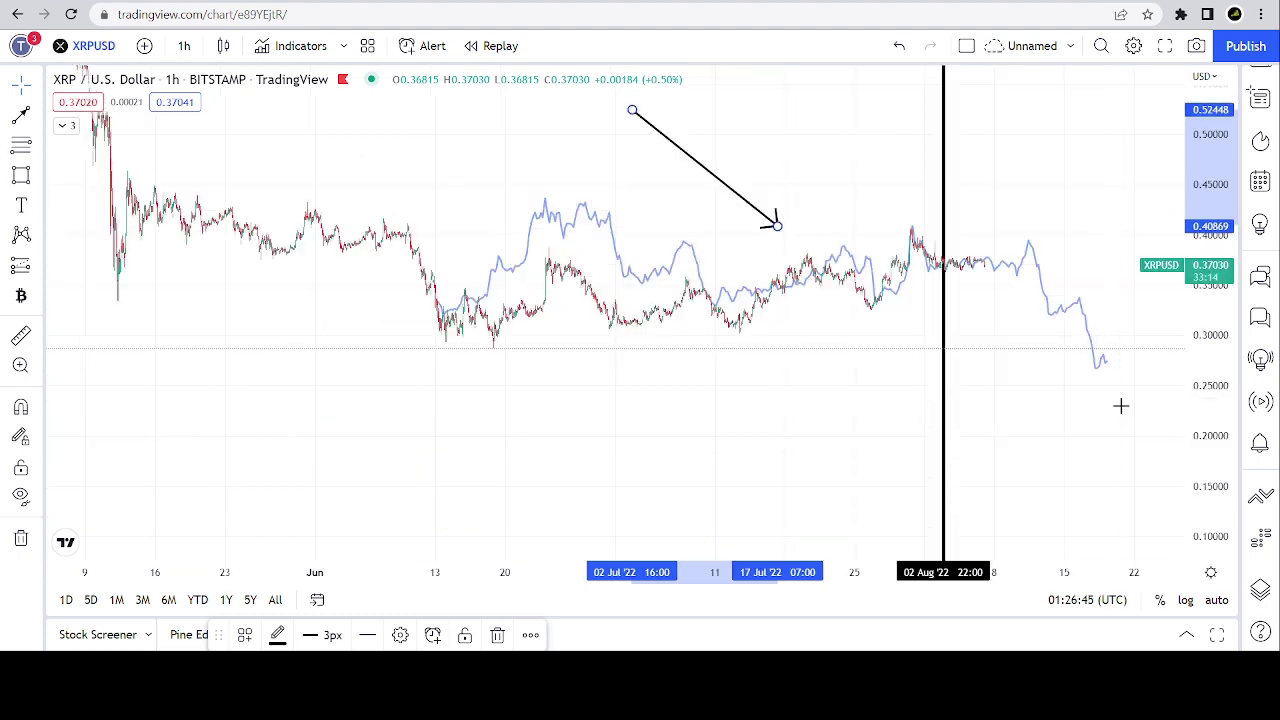
click(946, 192)
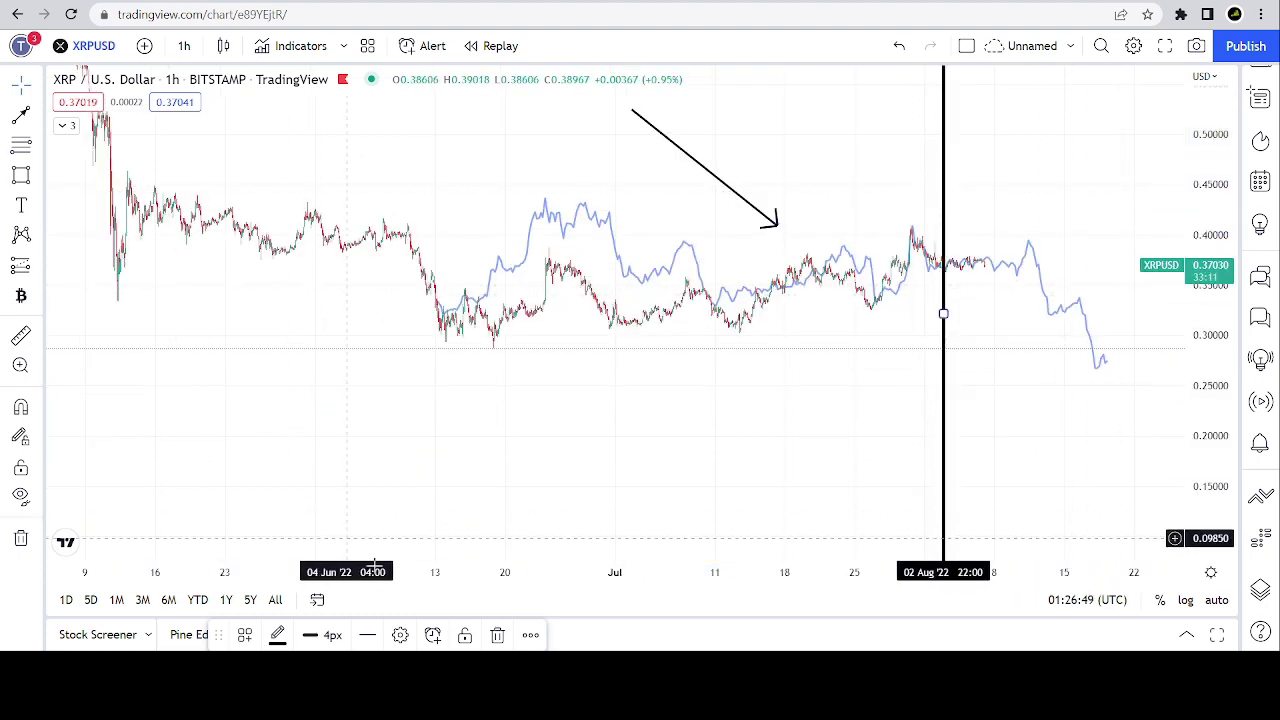
click(499, 636)
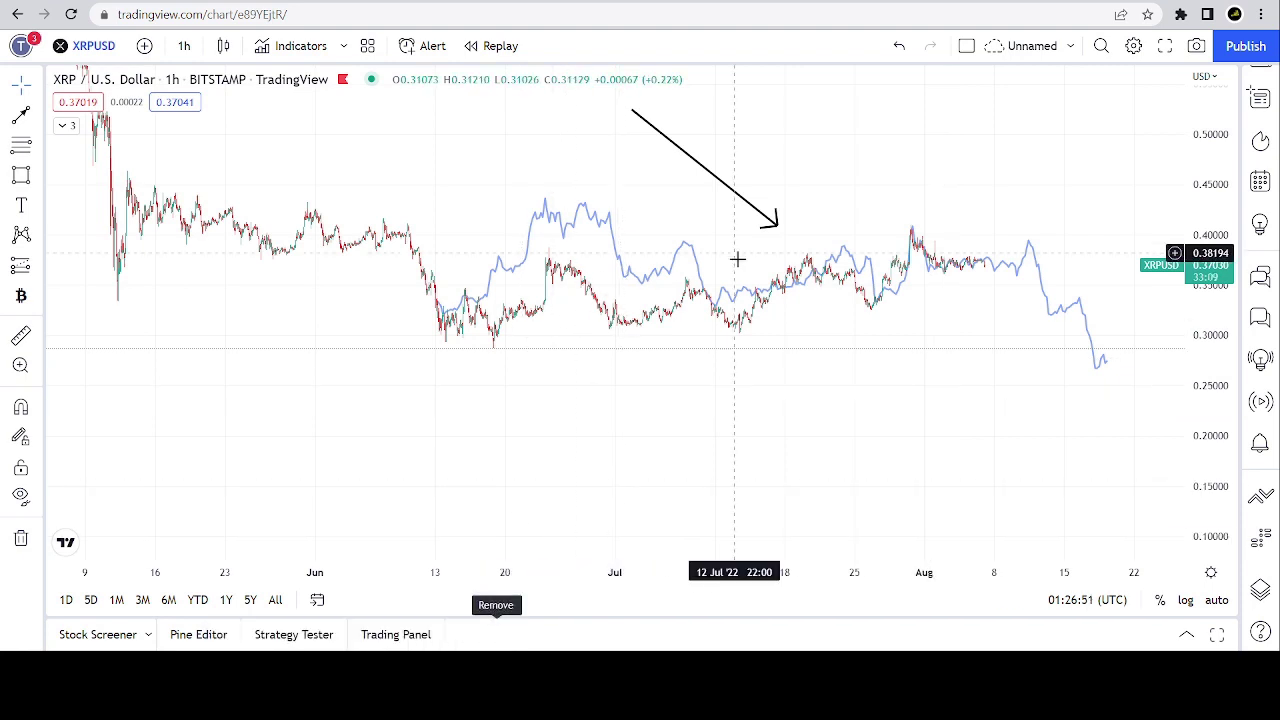
drag(777, 226, 766, 183)
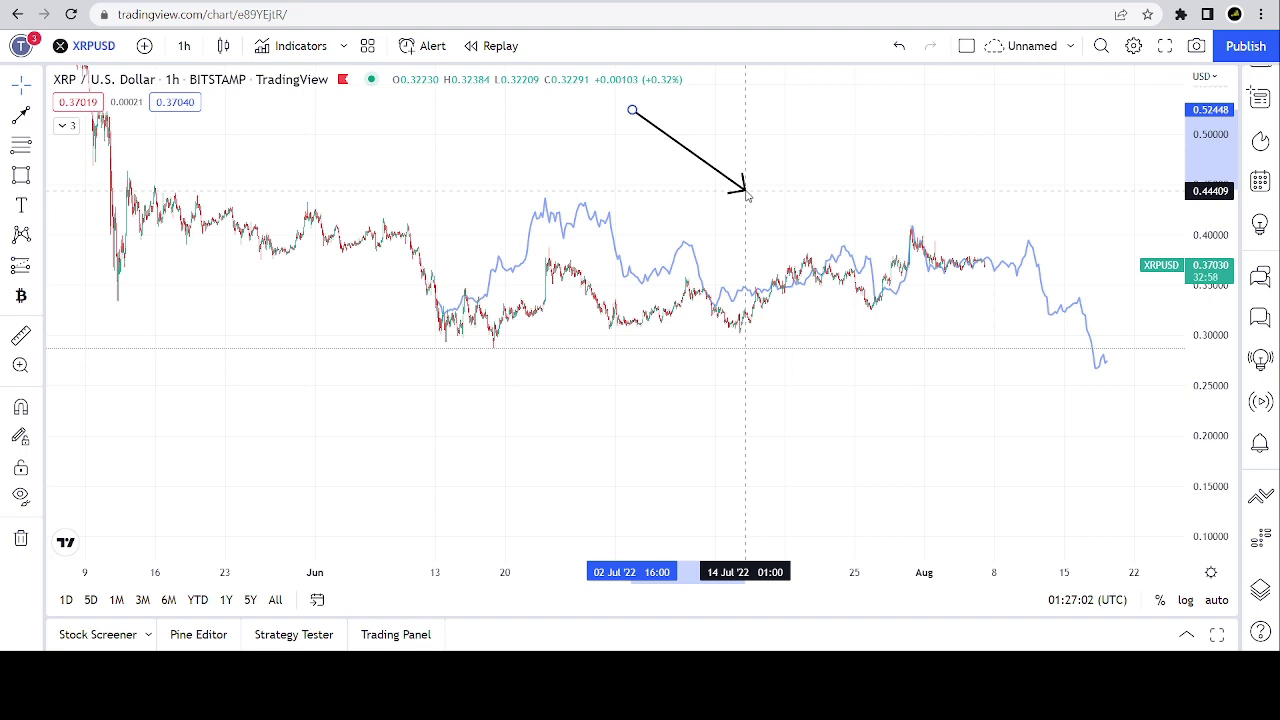
- Stretch the arrow tip into August and down to about 0.362 on 10 Aug
drag(739, 205, 1021, 213)
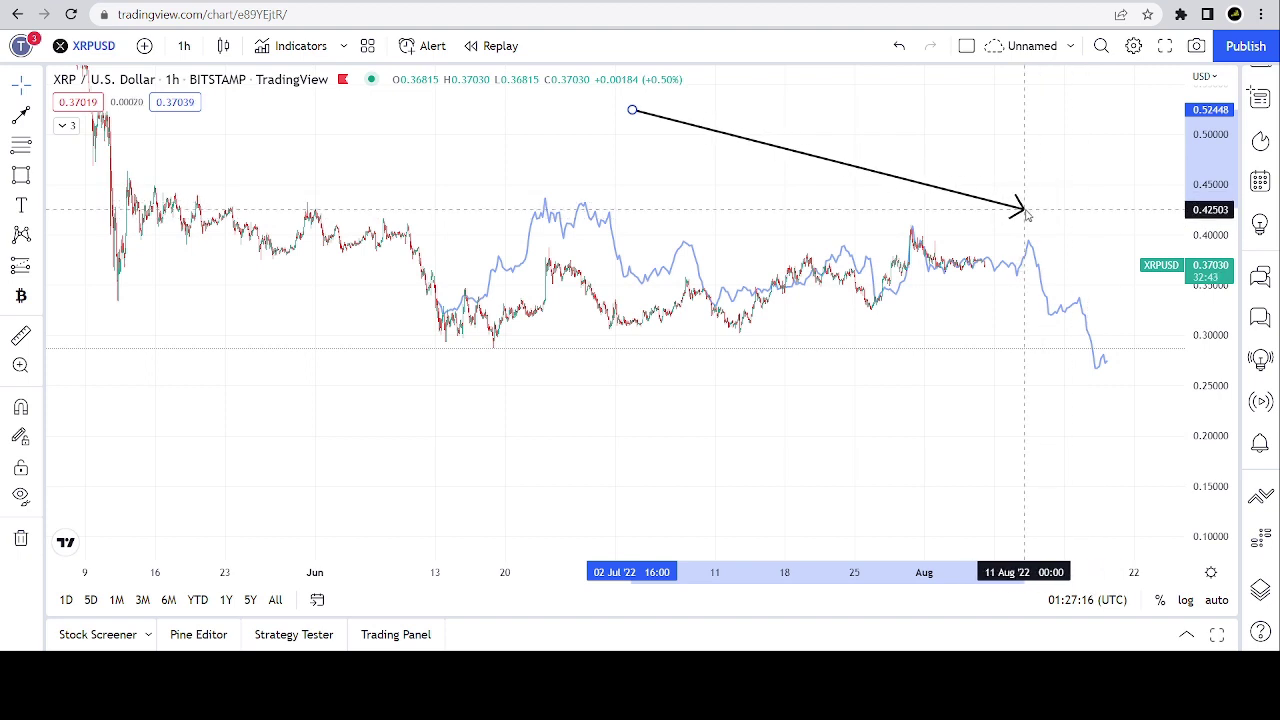
drag(1037, 215, 1000, 205)
drag(943, 300, 786, 351)
drag(849, 243, 843, 318)
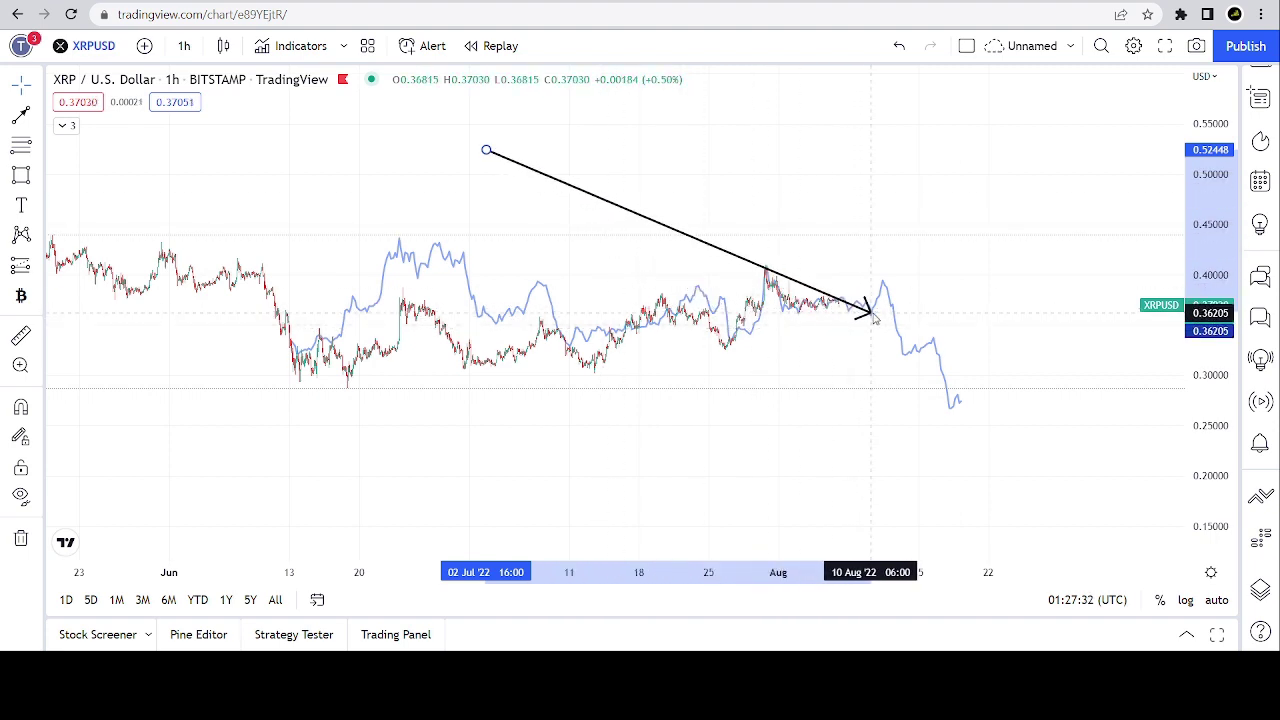